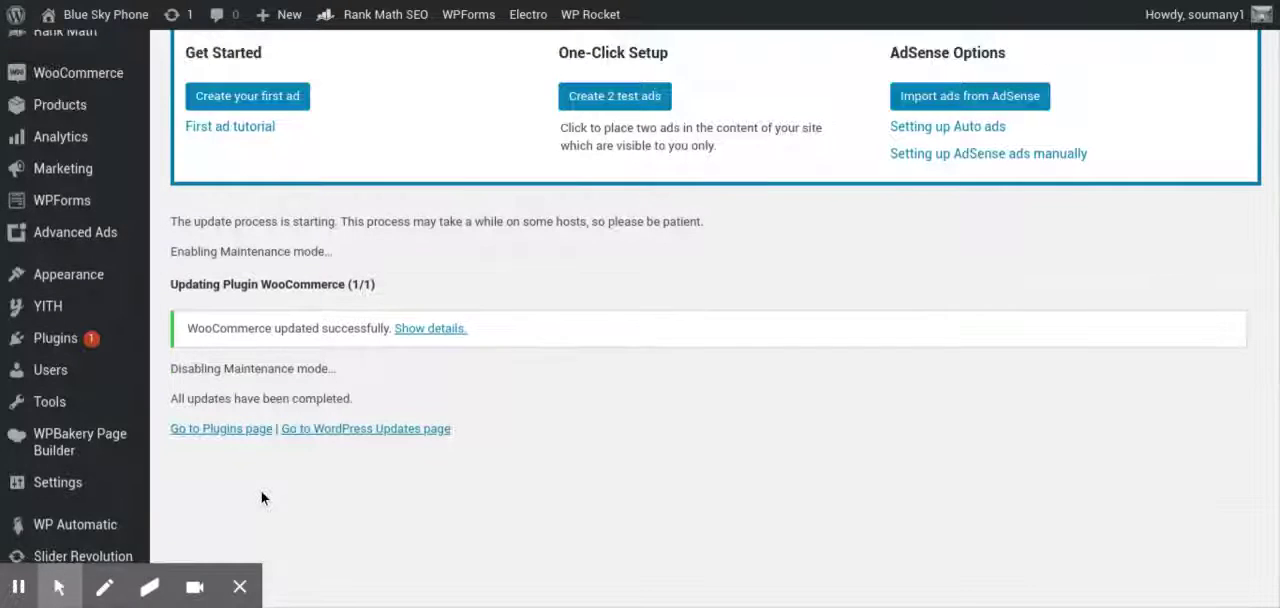
# Go to the page for adding new plugins and search the plugin directory for "backup"
pyautogui.scroll(-2, 262, 497)
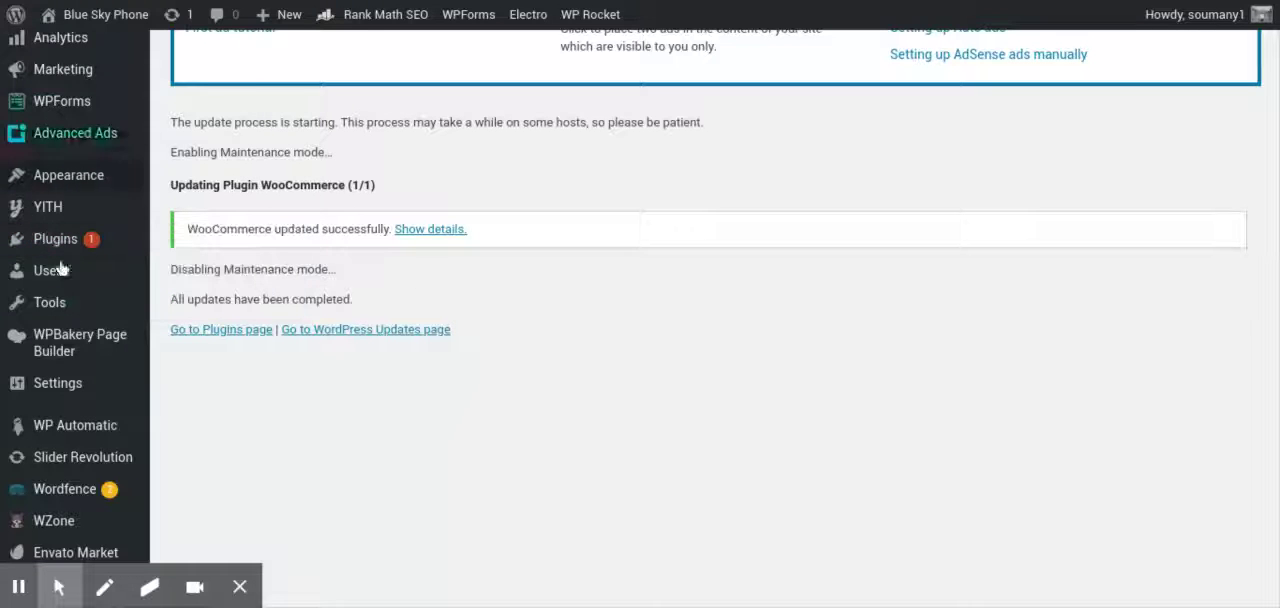
pyautogui.moveTo(92, 240)
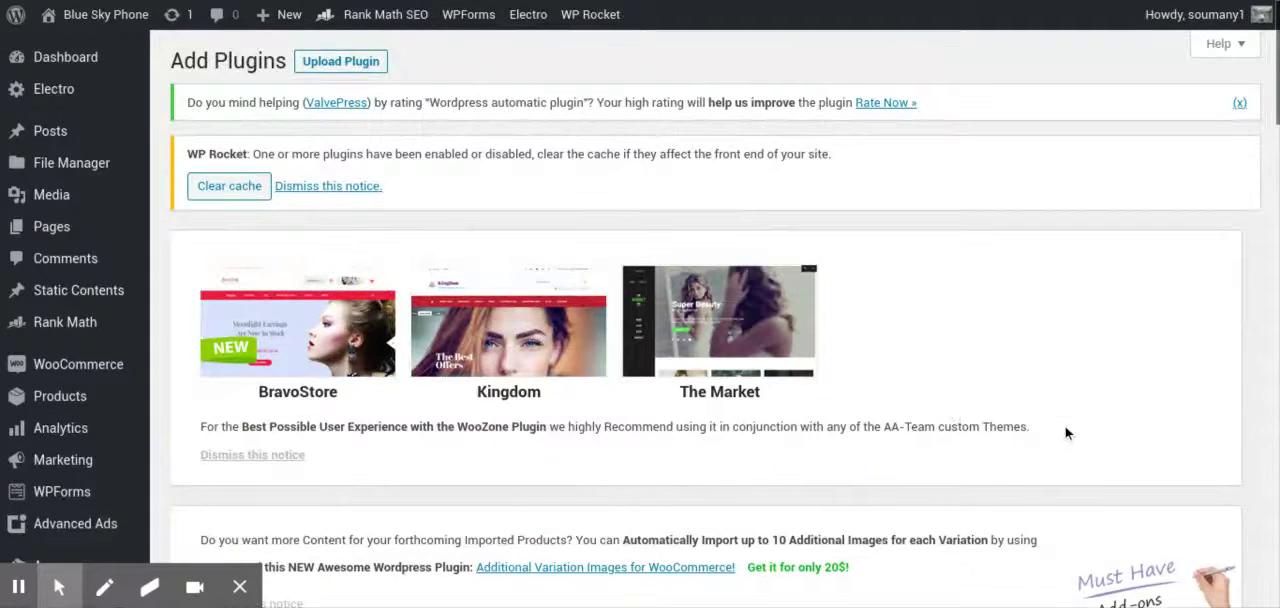
pyautogui.scroll(-4, 1065, 426)
pyautogui.scroll(-5, 1065, 426)
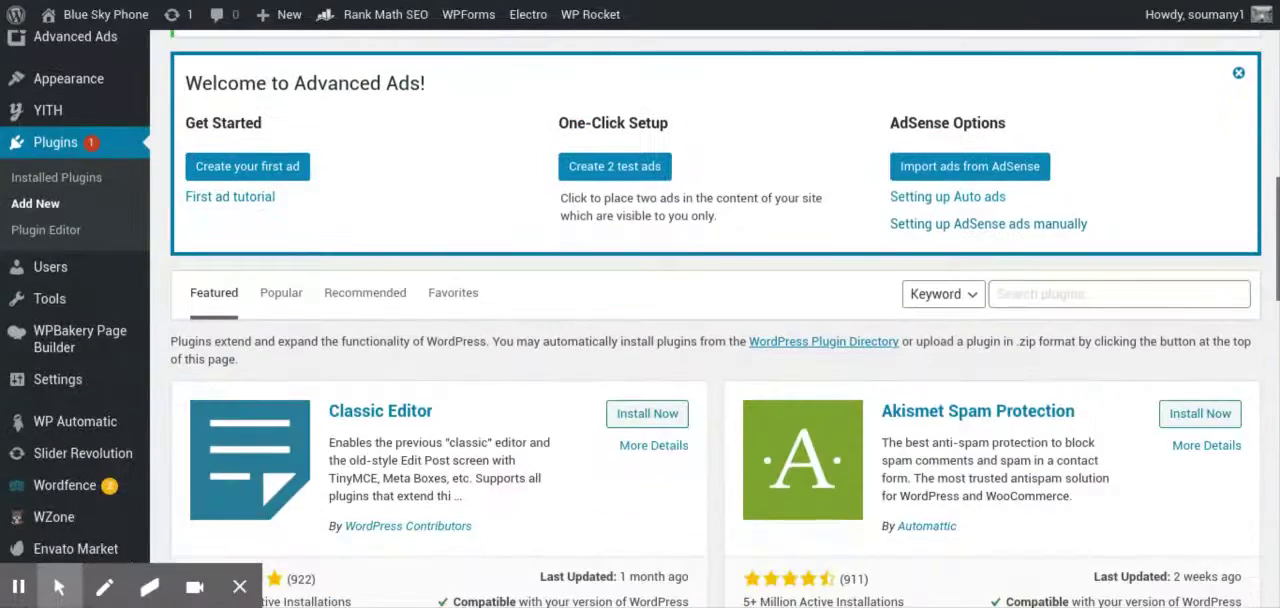
pyautogui.click(1050, 294)
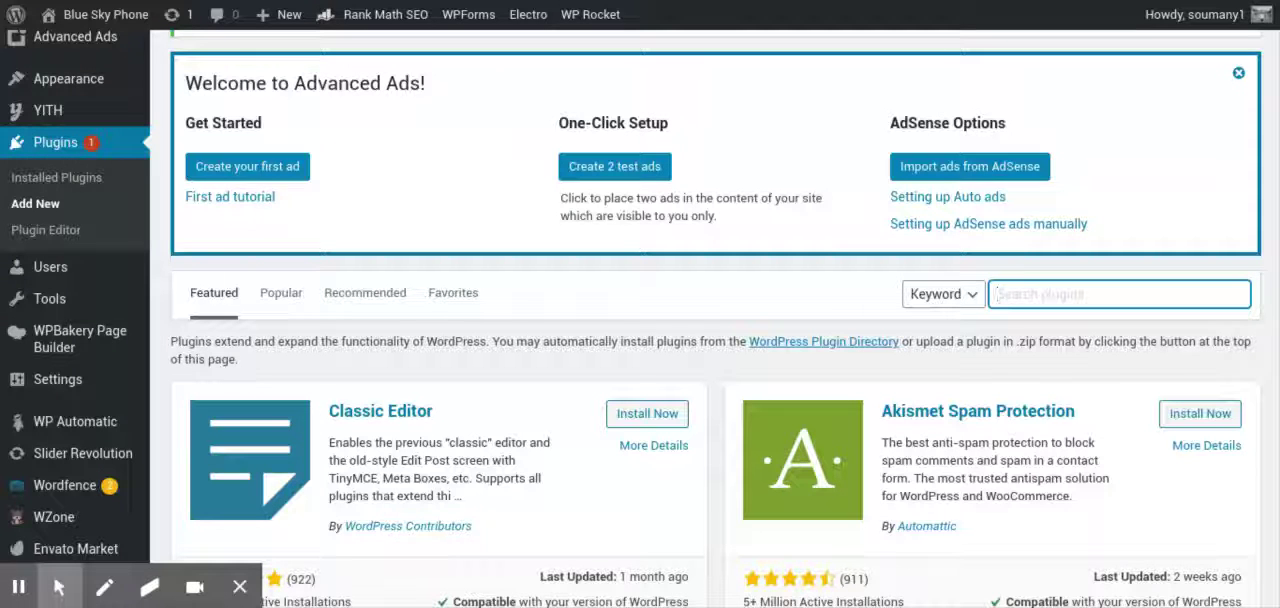
pyautogui.write('backu')
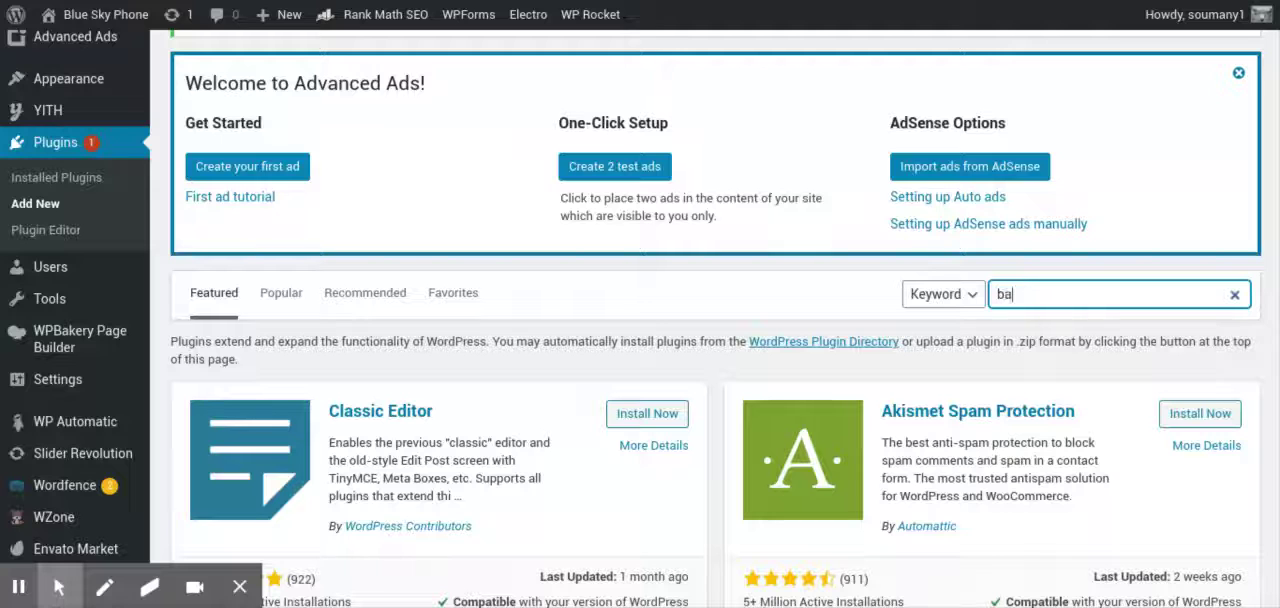
pyautogui.write('p')
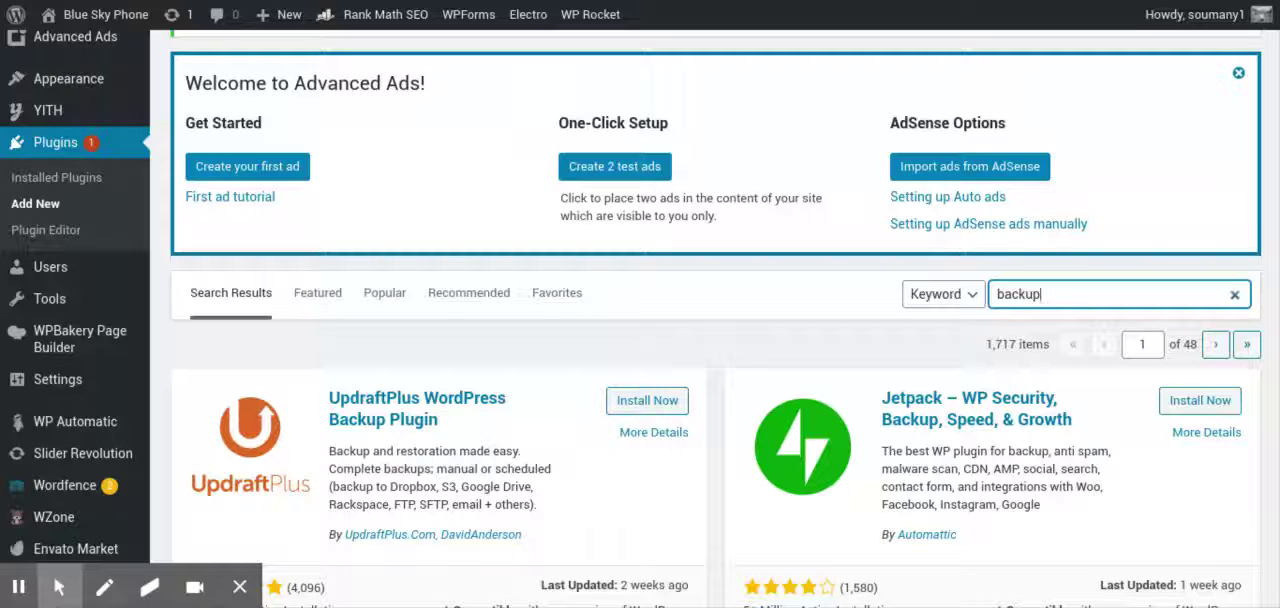
# Install the UpdraftPlus WordPress Backup Plugin from the search results
pyautogui.scroll(-1, 725, 318)
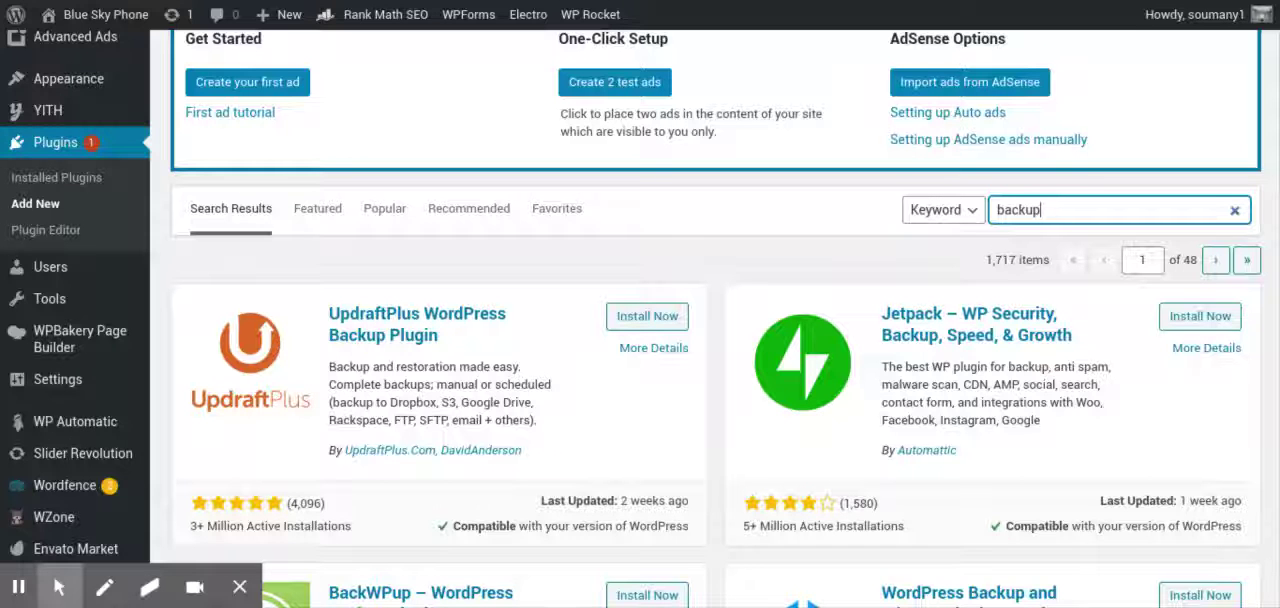
pyautogui.scroll(-2, 322, 333)
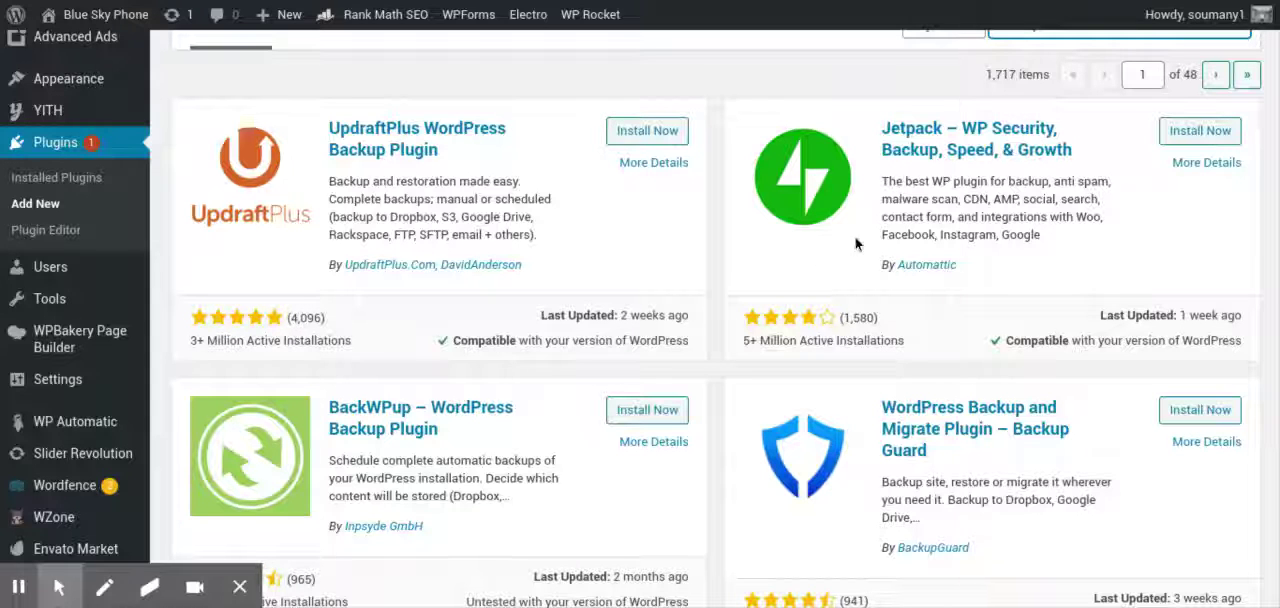
pyautogui.scroll(3, 712, 257)
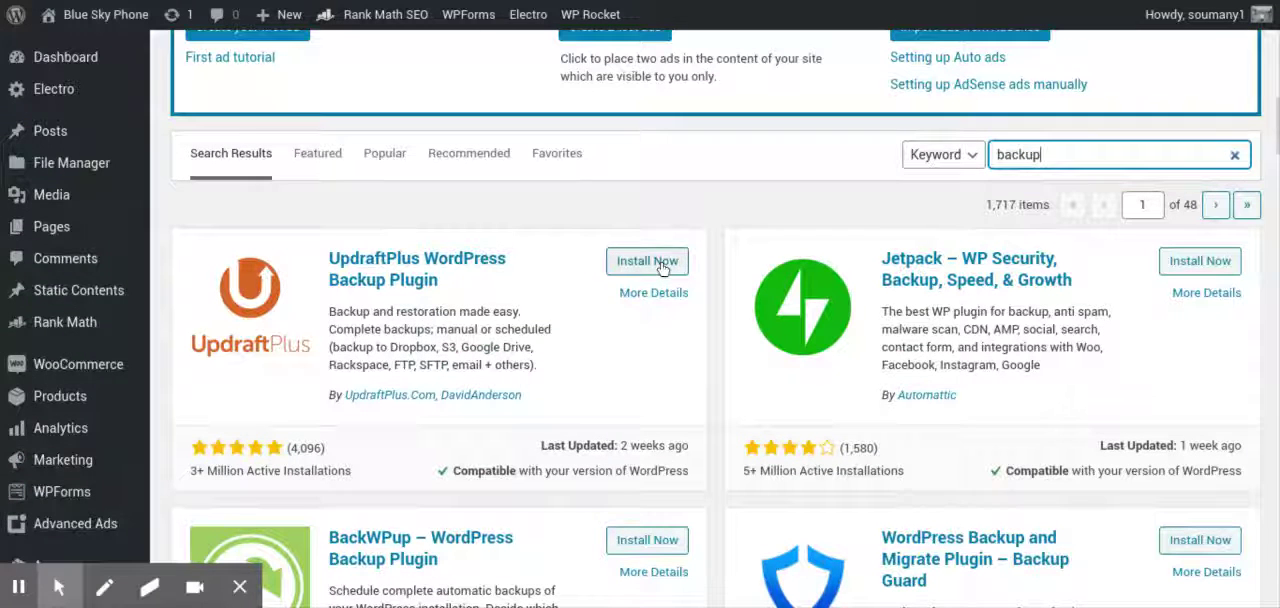
pyautogui.click(661, 265)
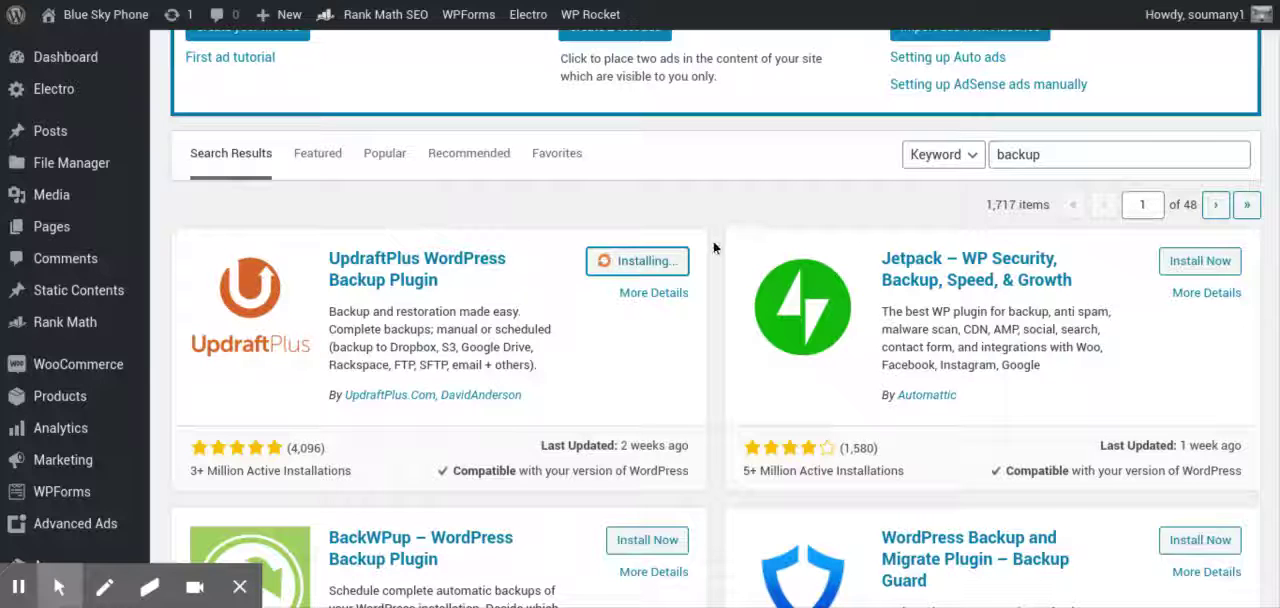
# Activate the newly installed UpdraftPlus WordPress Backup Plugin
pyautogui.scroll(-3, 713, 247)
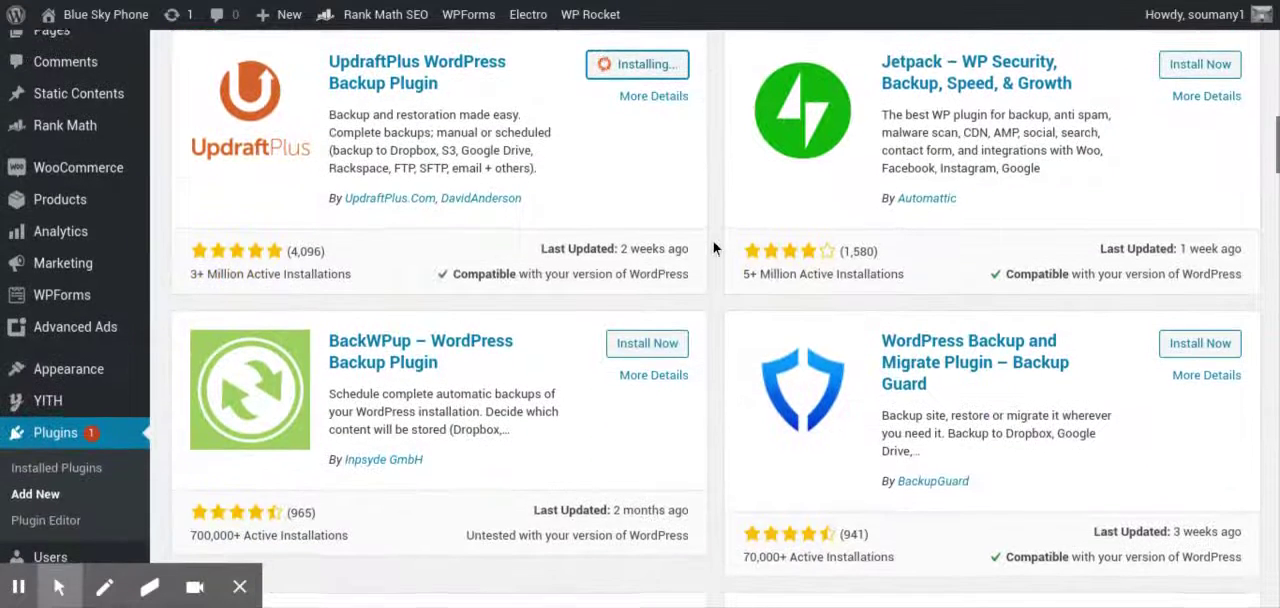
pyautogui.scroll(-2, 713, 247)
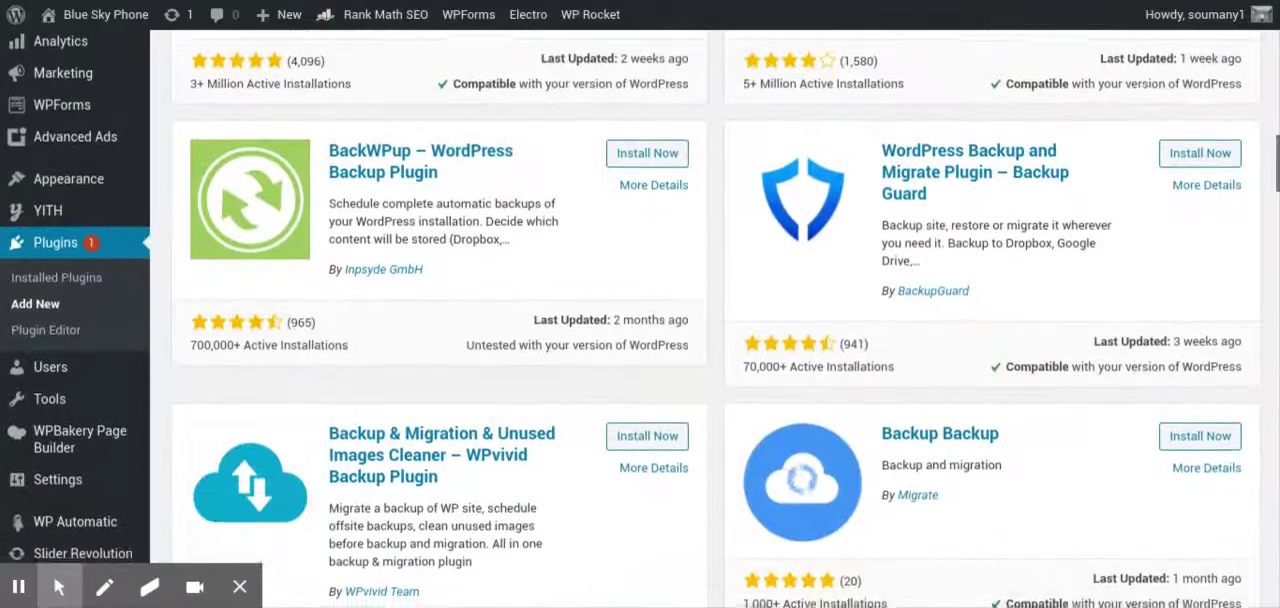
pyautogui.scroll(1, 713, 320)
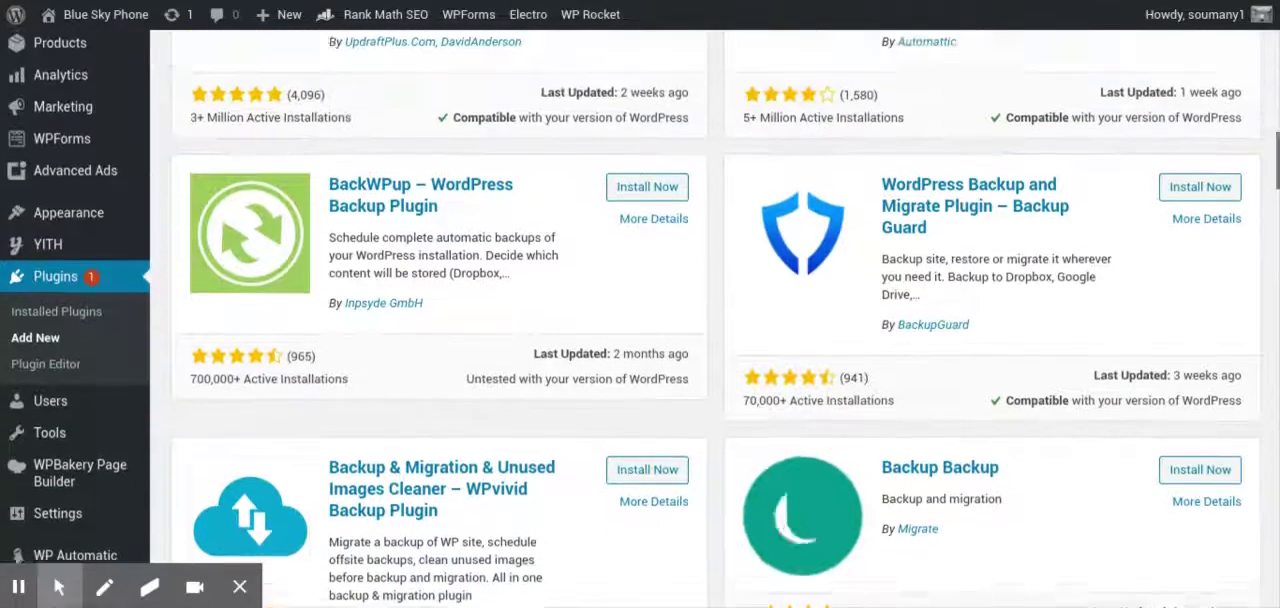
pyautogui.scroll(2, 713, 320)
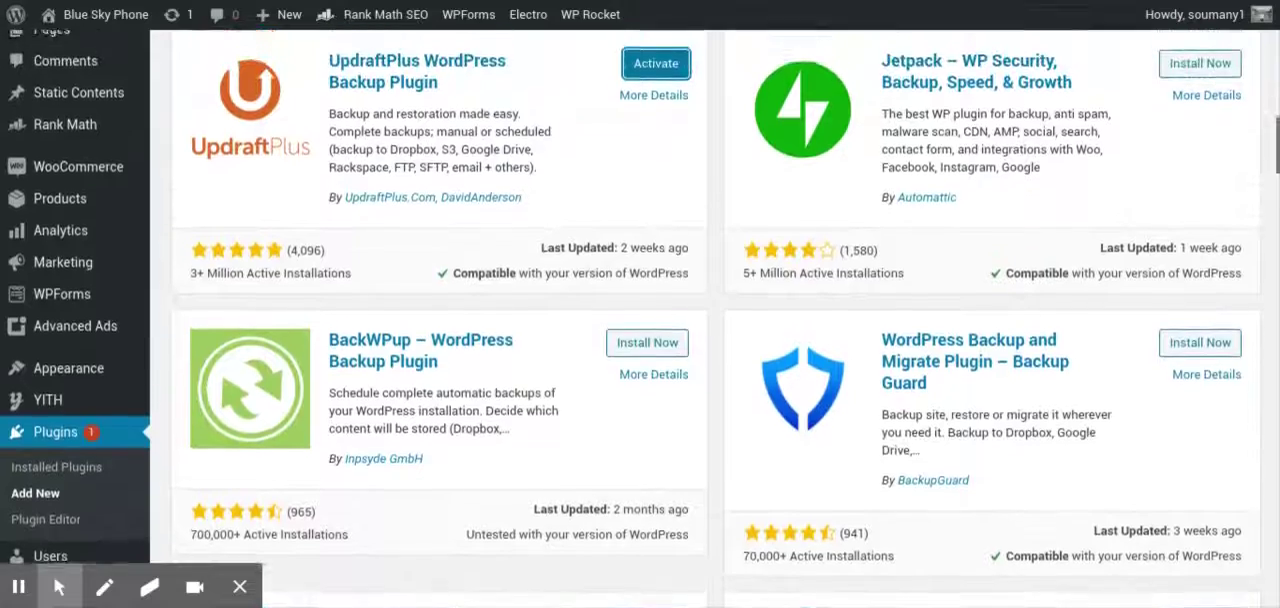
pyautogui.scroll(1, 713, 320)
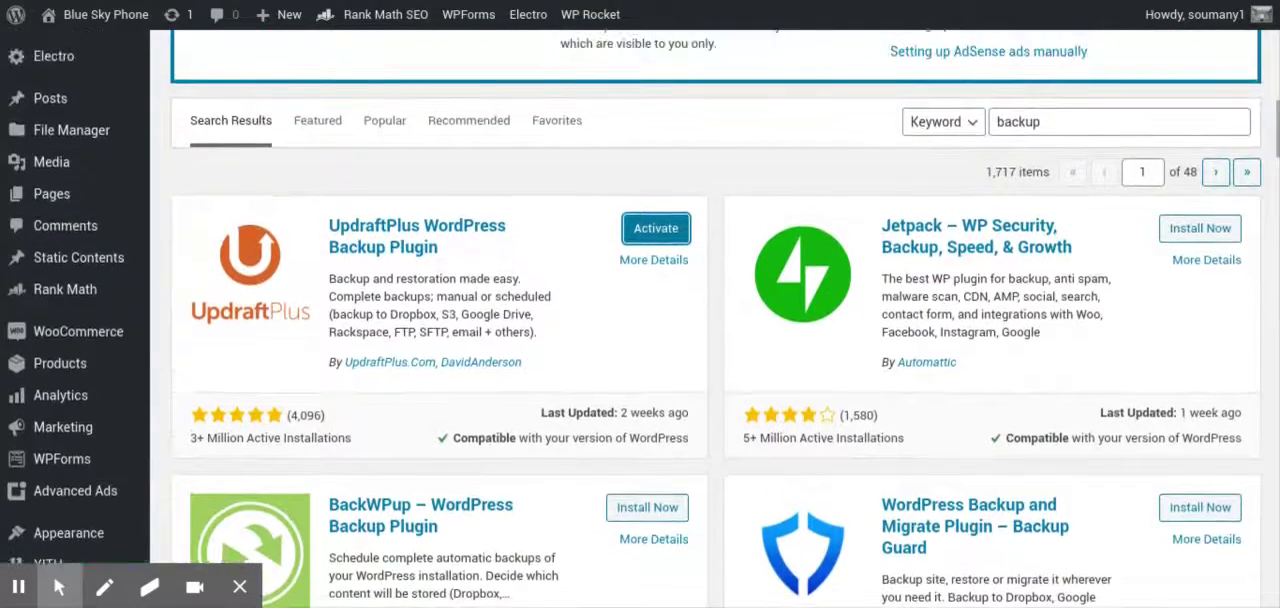
pyautogui.scroll(-1, 713, 320)
pyautogui.scroll(-1, 713, 320)
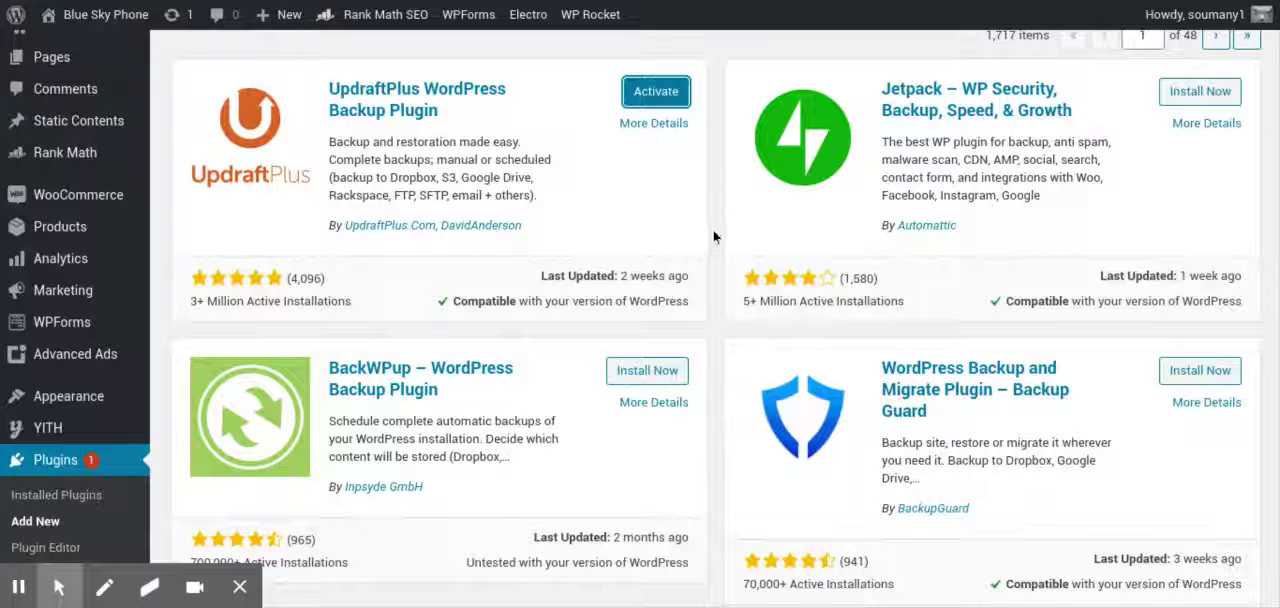
pyautogui.scroll(3, 710, 245)
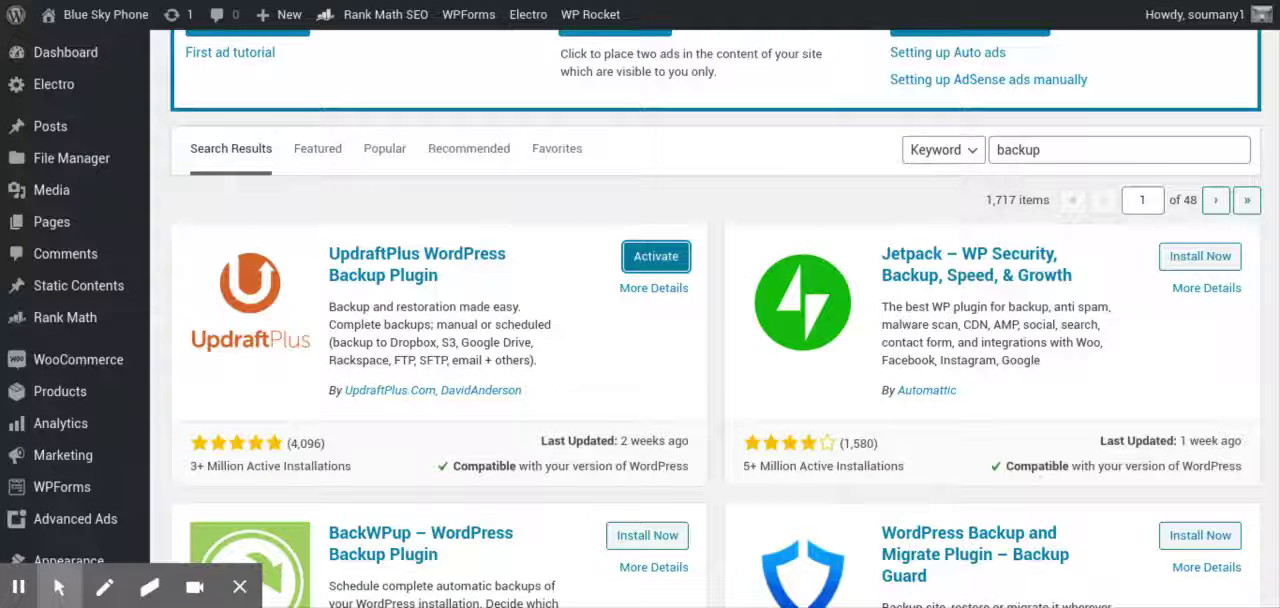
pyautogui.click(643, 260)
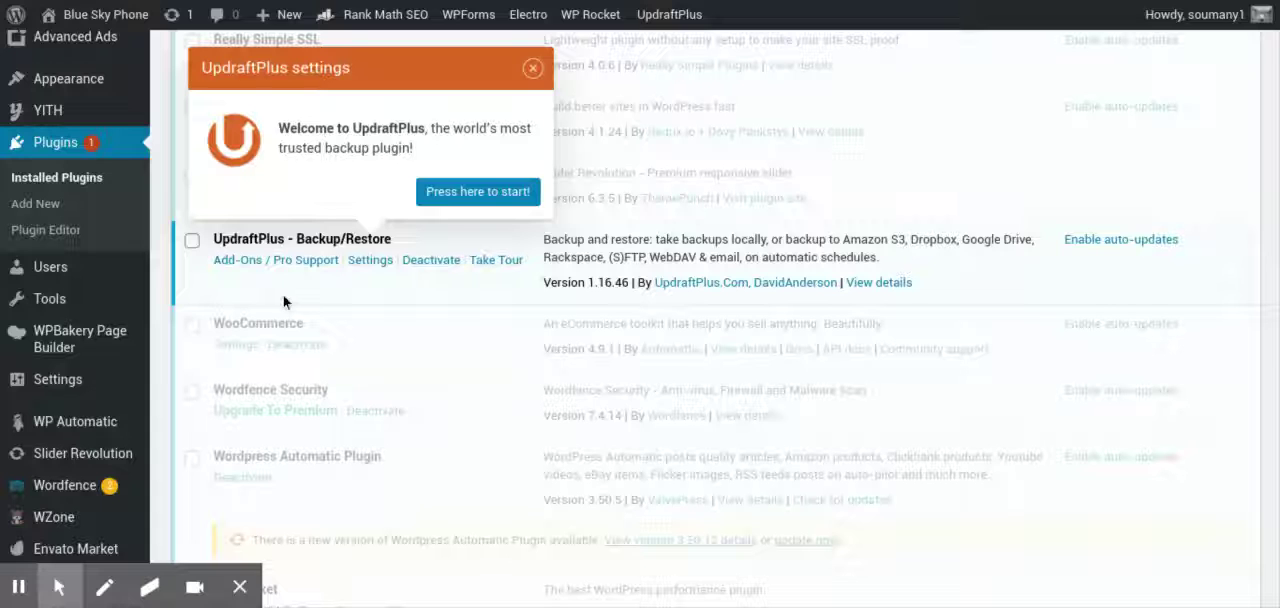
# Open the UpdraftPlus plugin's configuration and show its backup schedule and remote storage settings
pyautogui.click(370, 262)
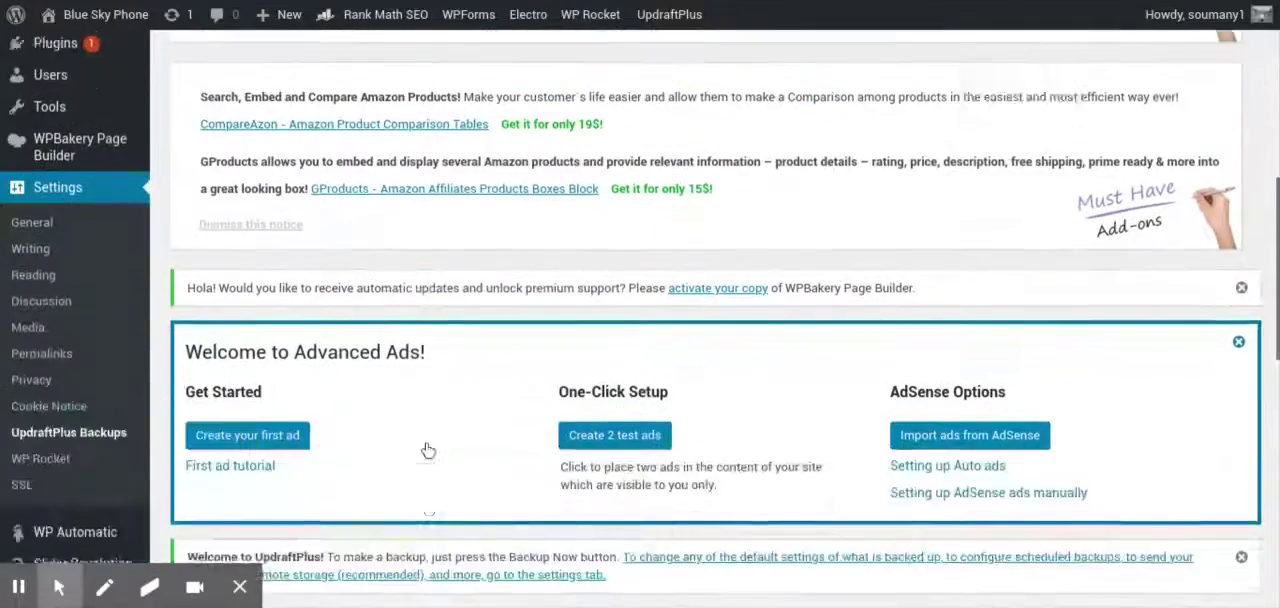
pyautogui.scroll(-3, 425, 445)
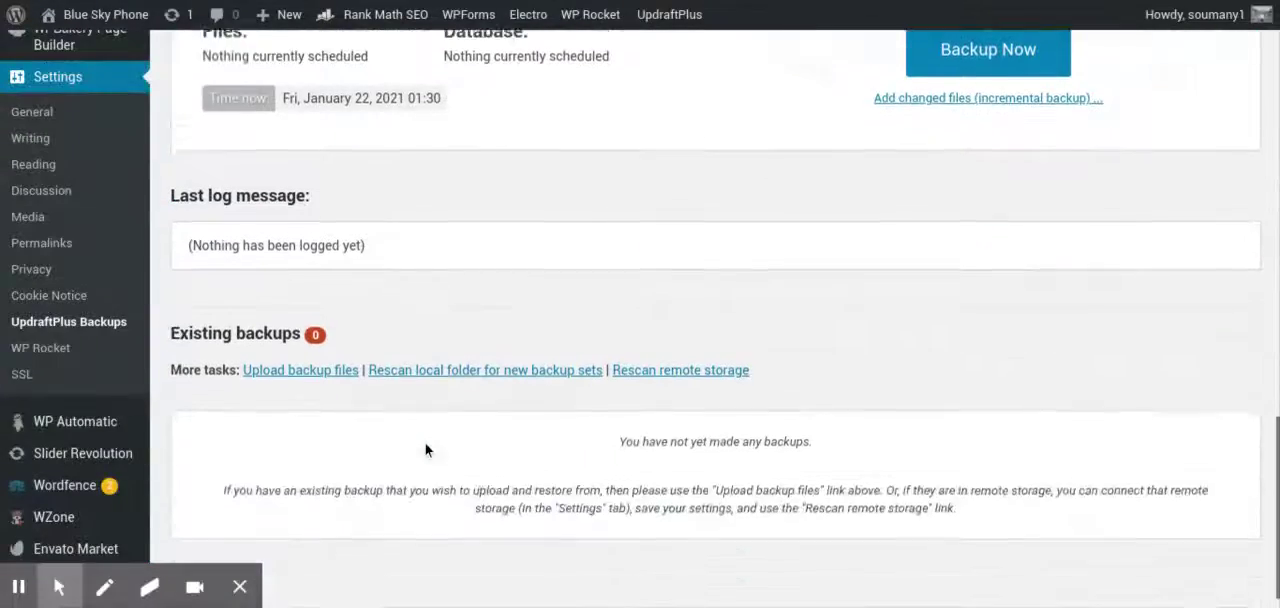
pyautogui.scroll(5, 425, 443)
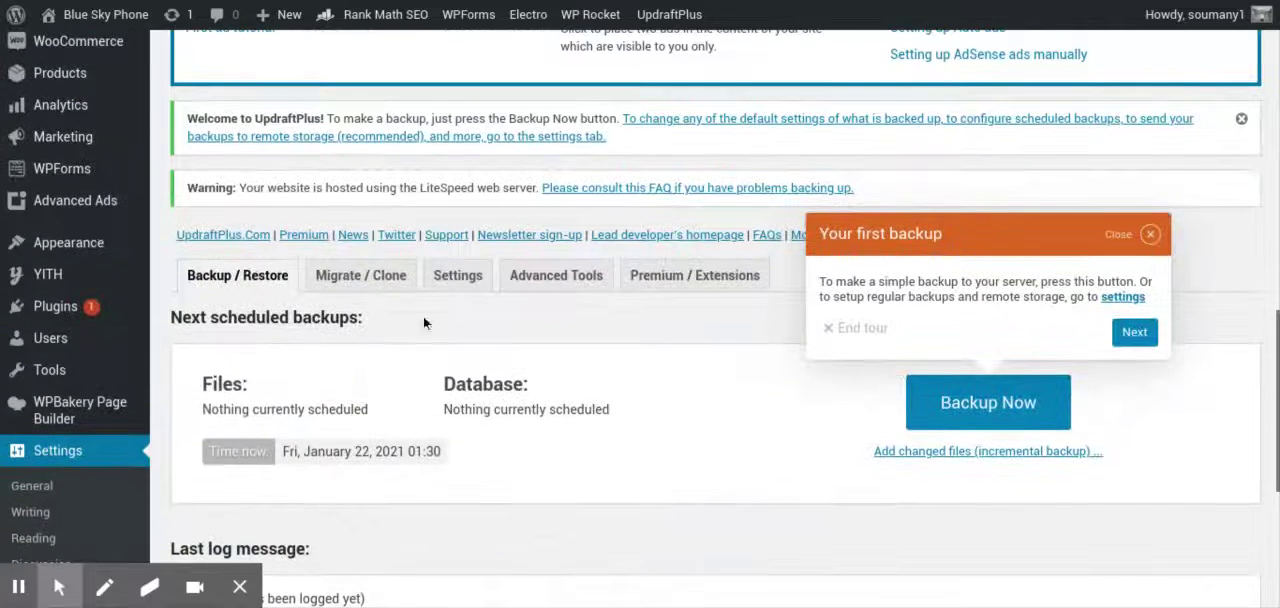
pyautogui.click(459, 276)
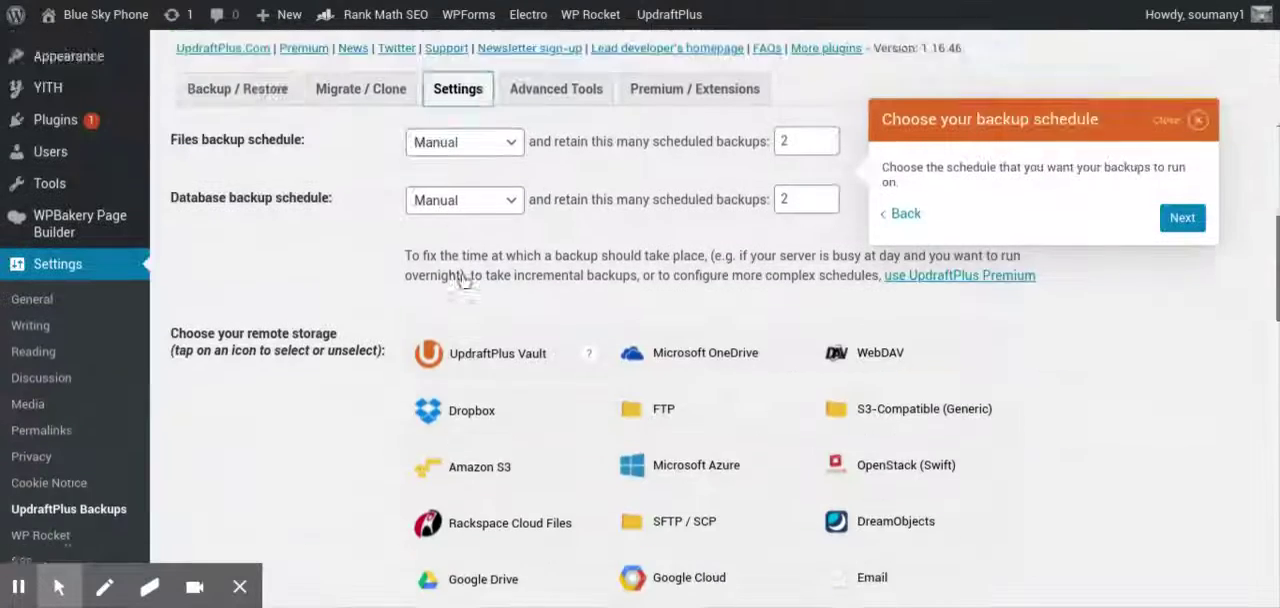
pyautogui.scroll(3, 344, 402)
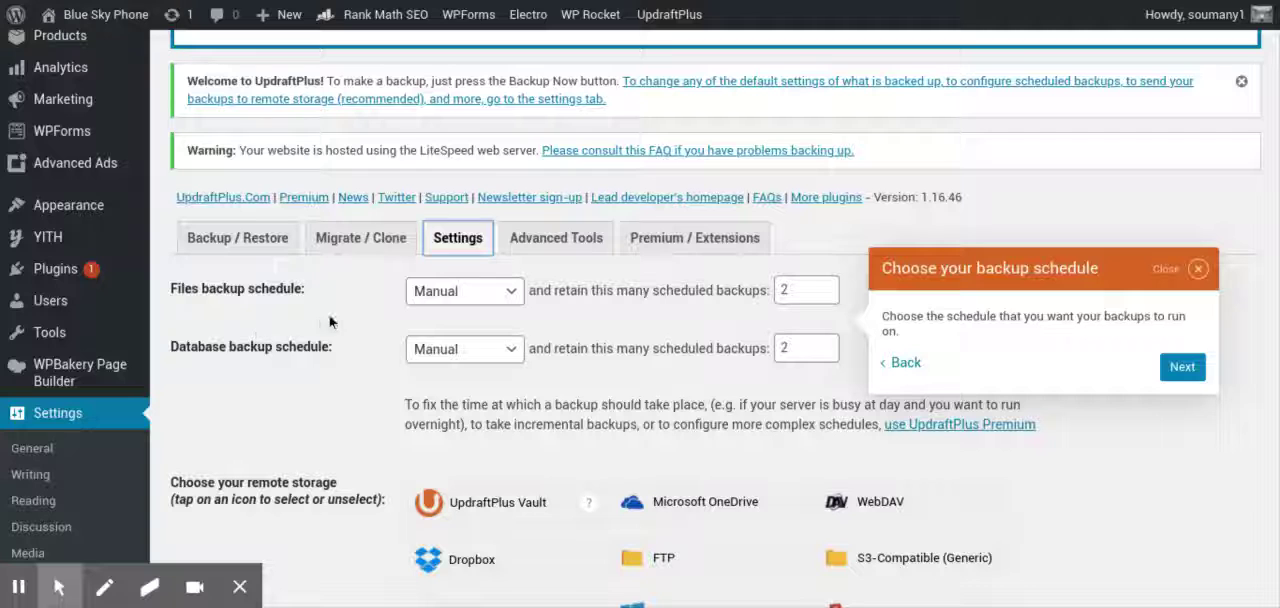
# Set both the files backup schedule and the database backup schedule to Daily
pyautogui.click(513, 297)
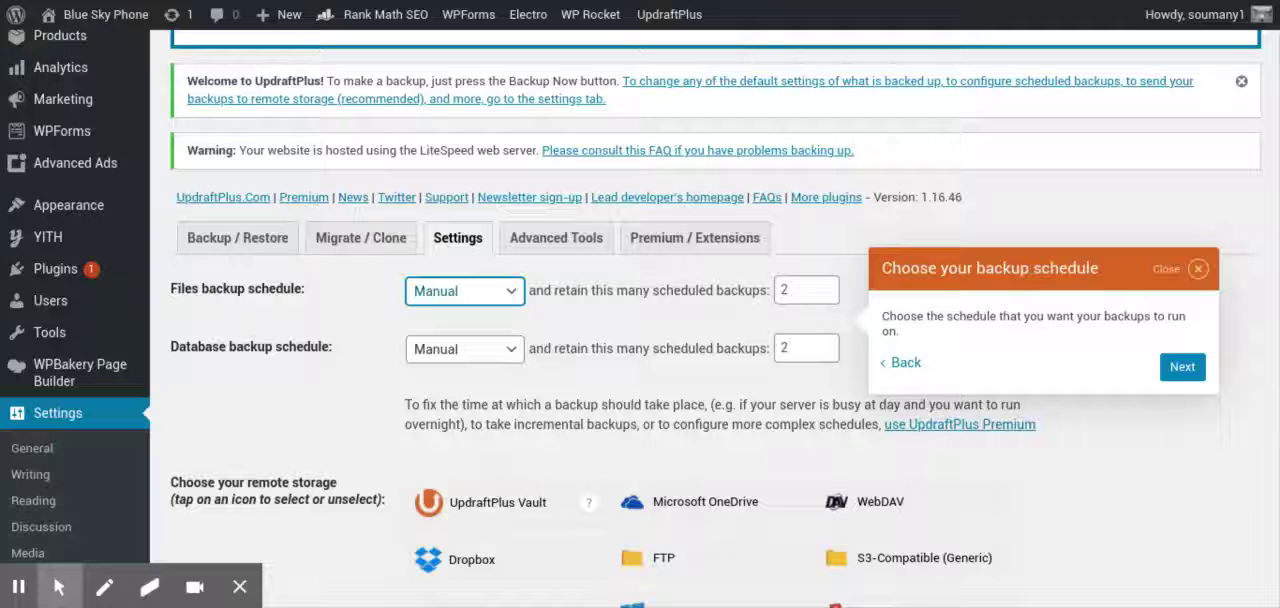
pyautogui.click(430, 291)
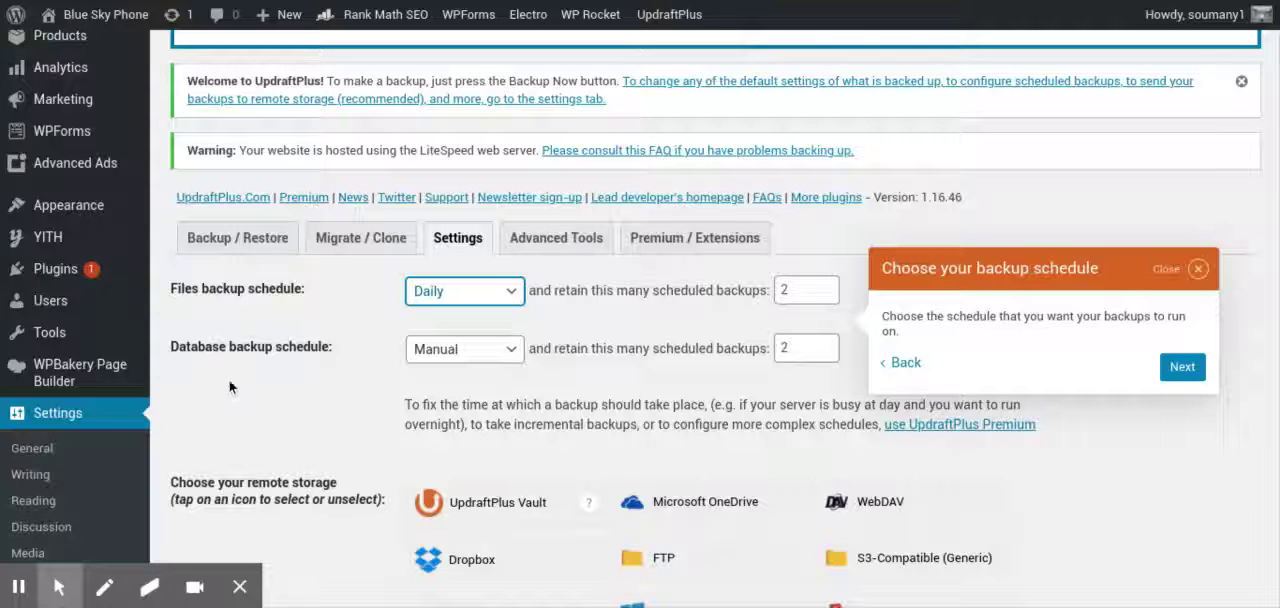
pyautogui.click(459, 352)
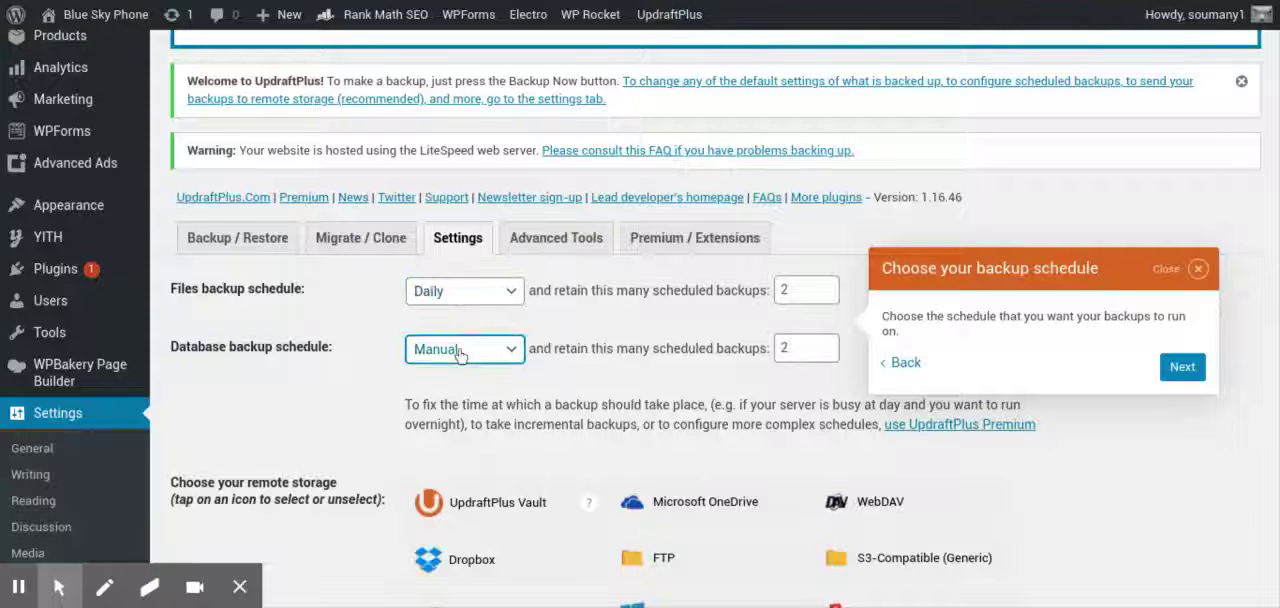
pyautogui.click(469, 236)
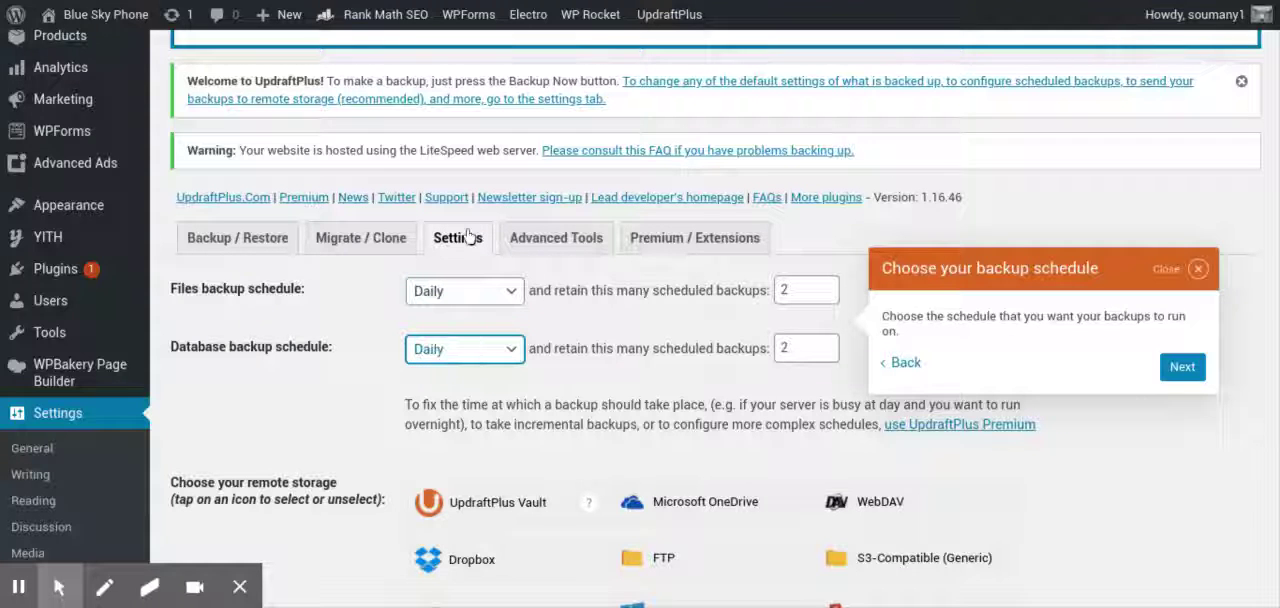
pyautogui.click(337, 406)
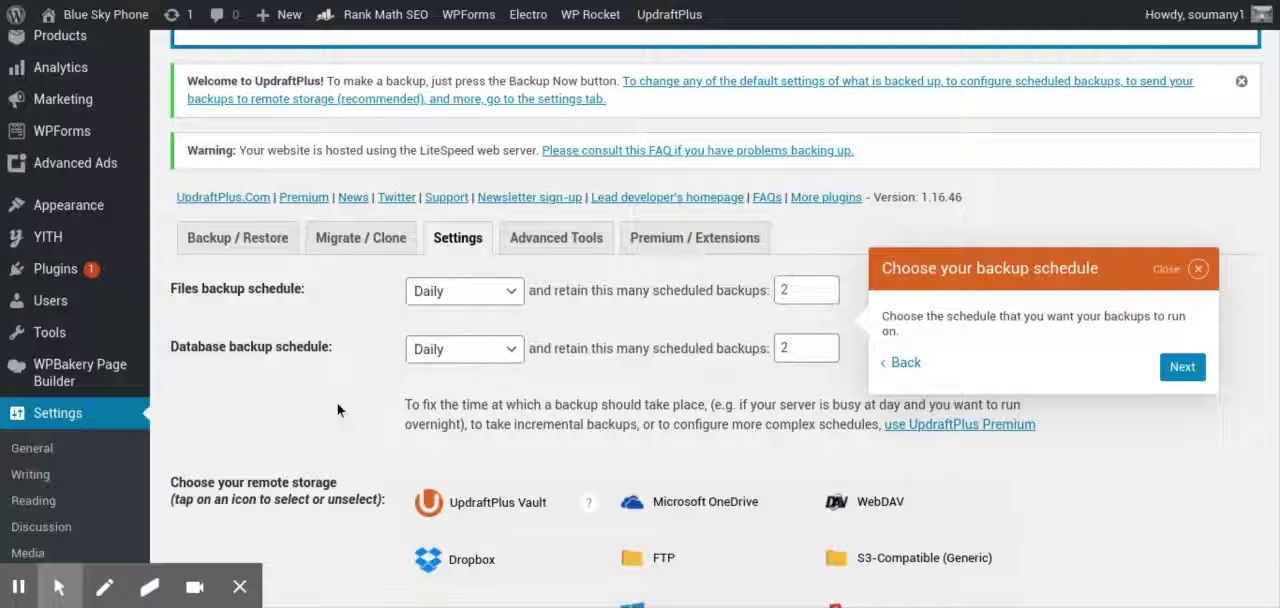
# Choose Google Drive as the remote storage for the backups
pyautogui.scroll(-3, 337, 403)
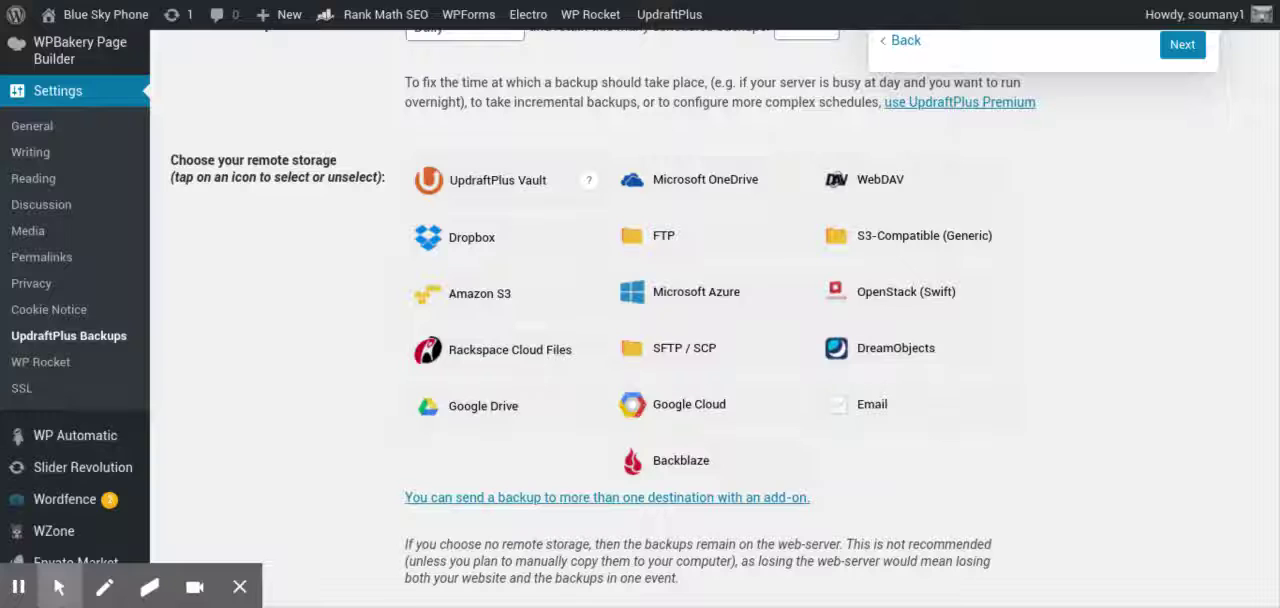
pyautogui.click(457, 195)
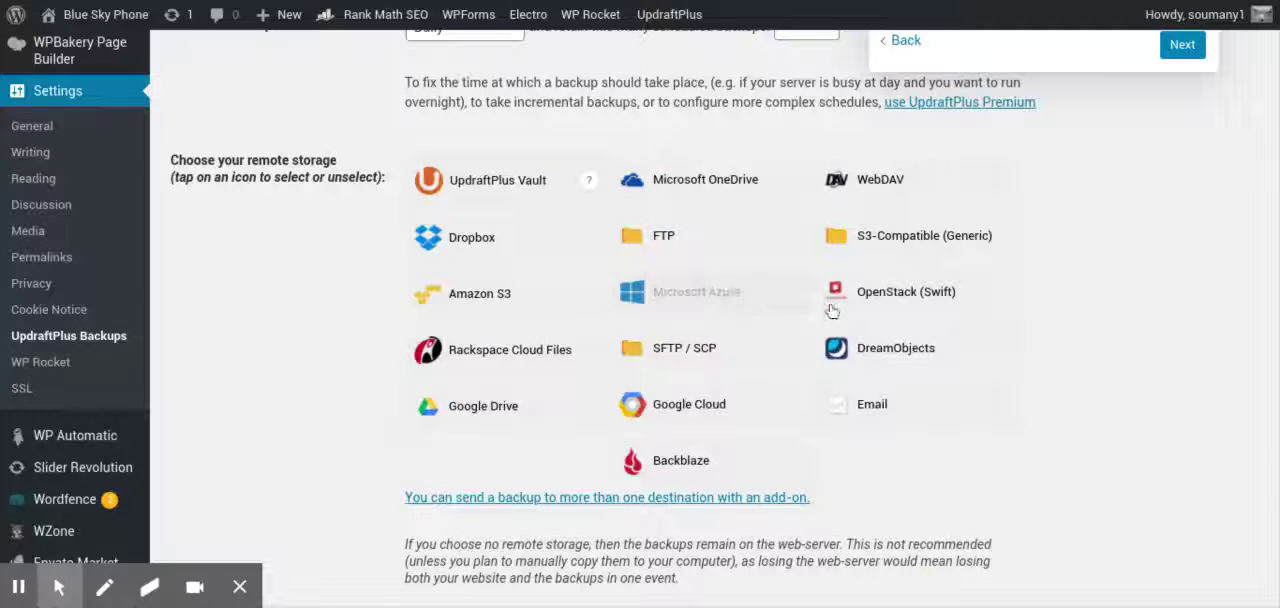
pyautogui.scroll(-2, 1035, 435)
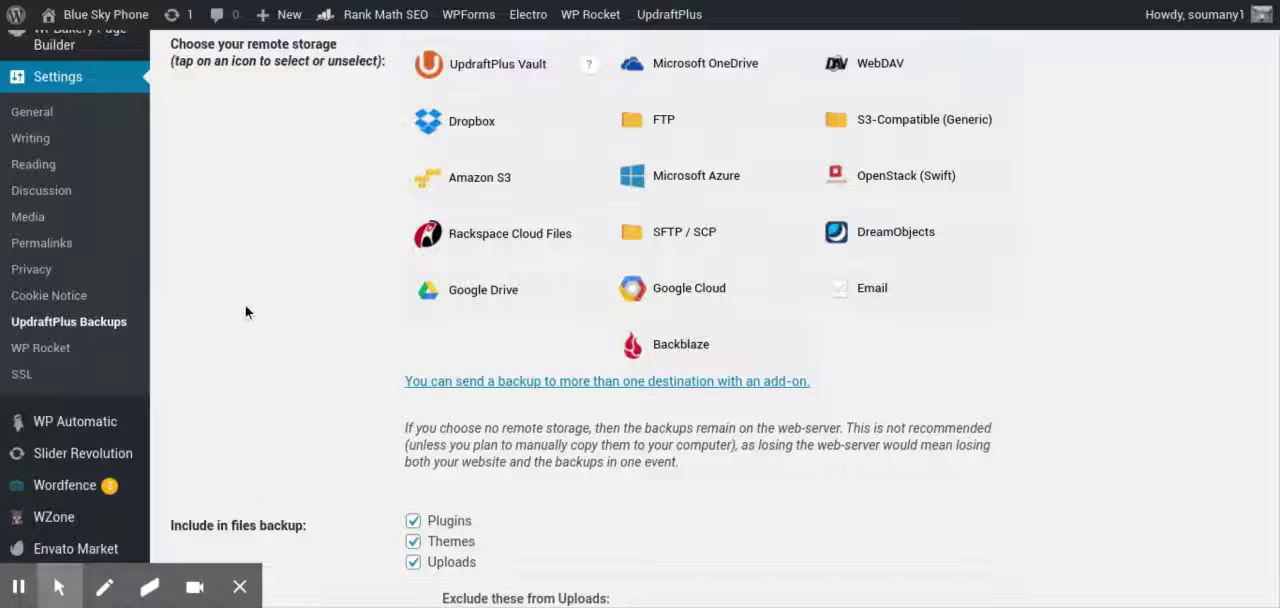
pyautogui.click(480, 292)
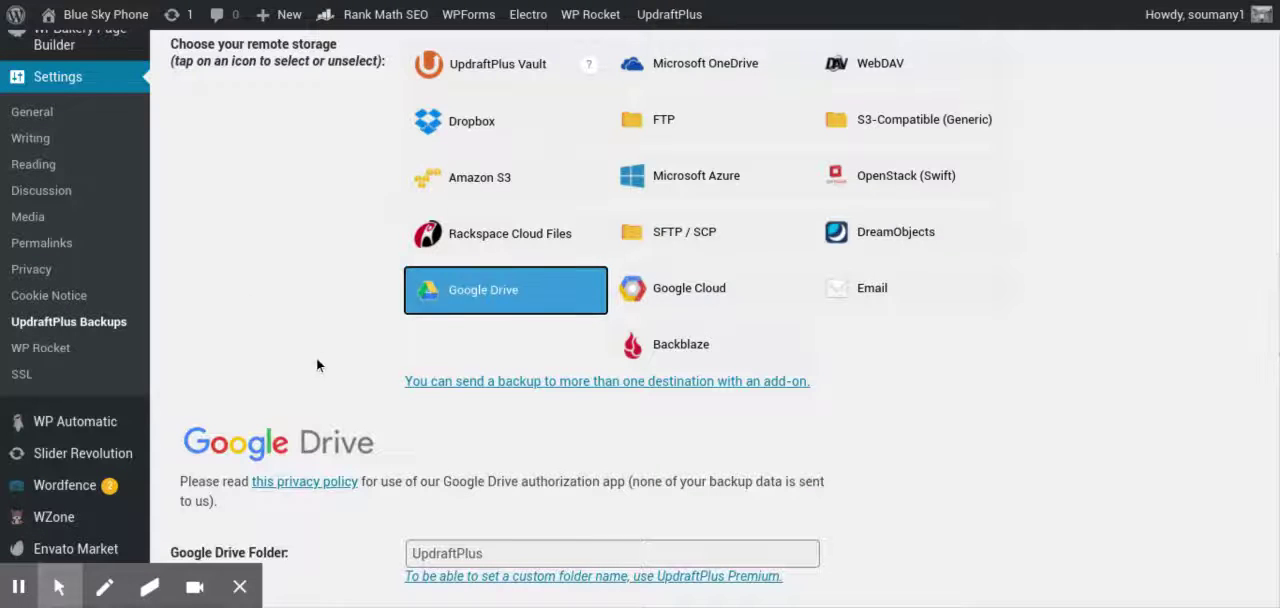
# Enable the basic email report to the site's admin address and save the backup settings
pyautogui.scroll(-3, 317, 365)
pyautogui.scroll(-10, 317, 365)
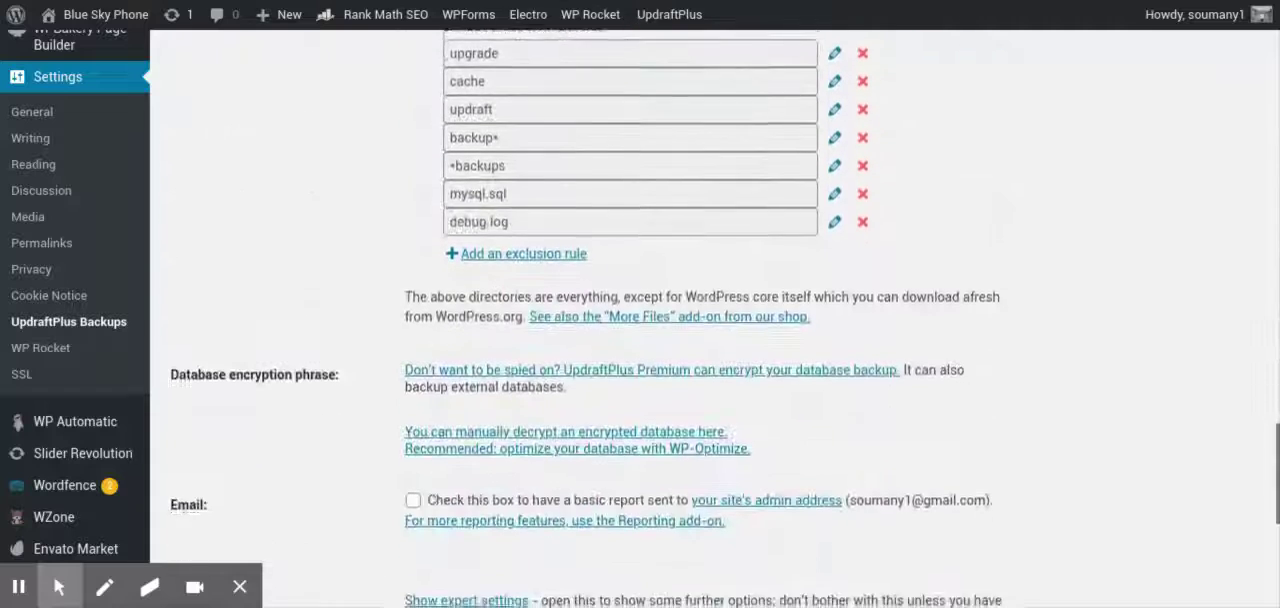
pyautogui.scroll(-2, 226, 301)
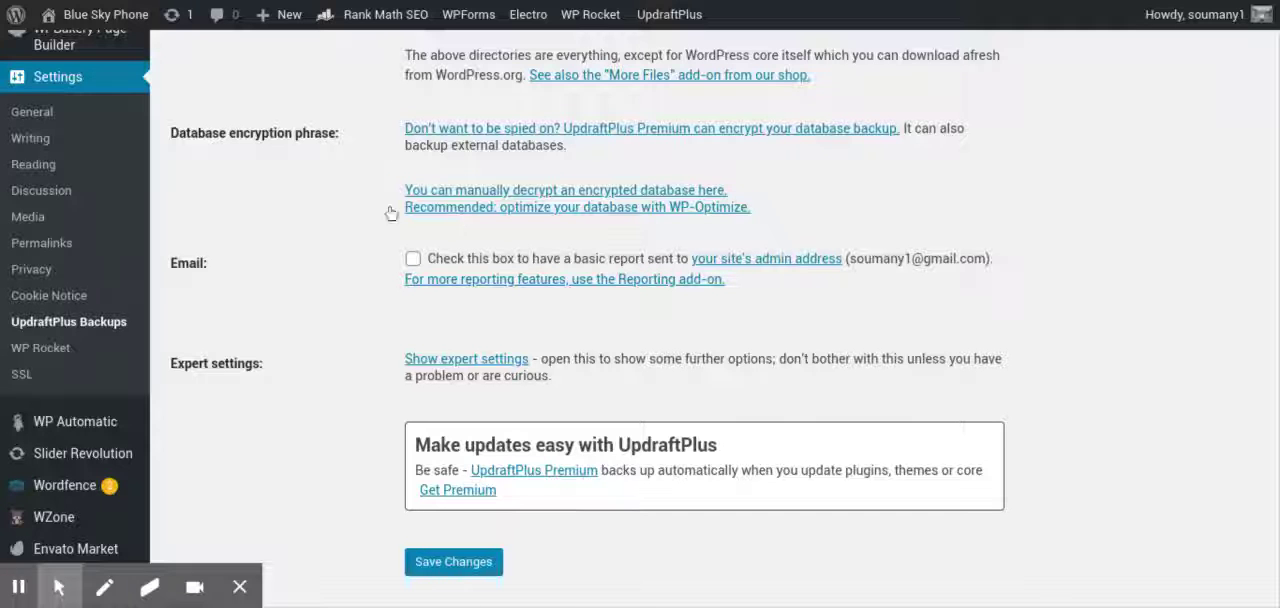
pyautogui.click(412, 261)
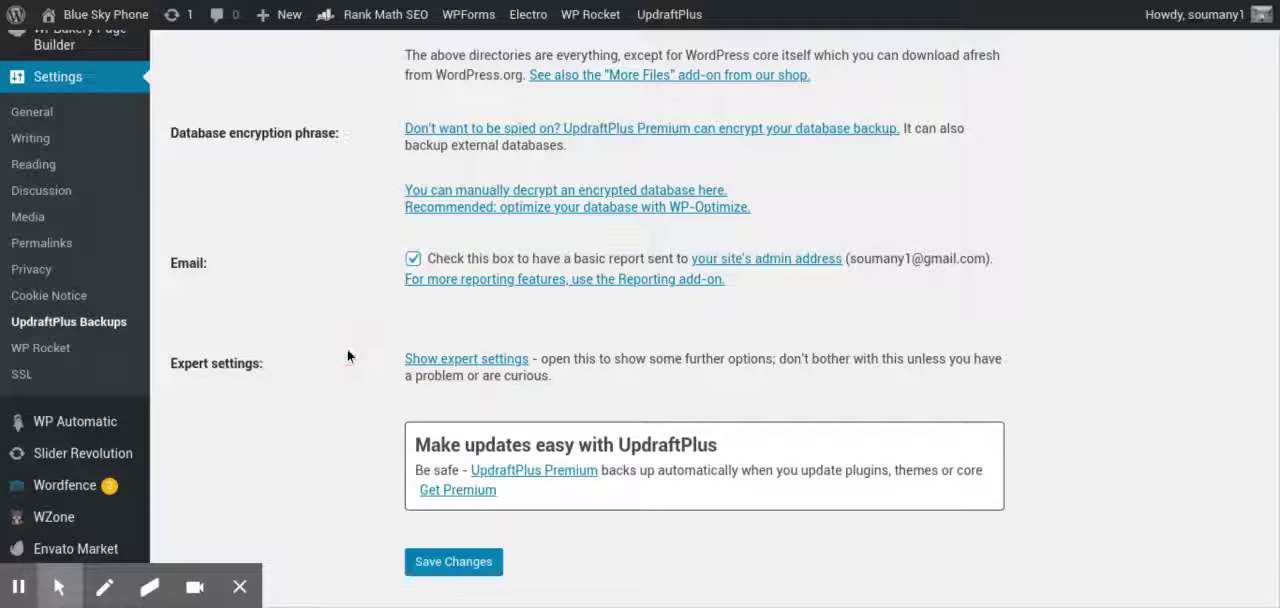
pyautogui.scroll(-1, 347, 355)
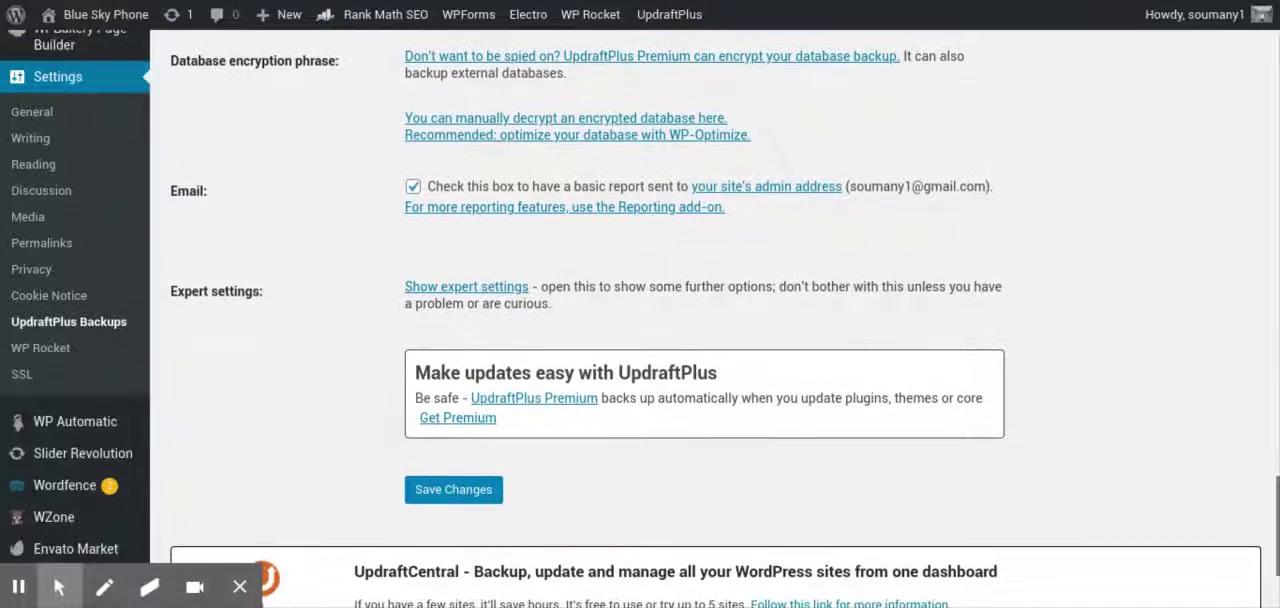
pyautogui.click(455, 490)
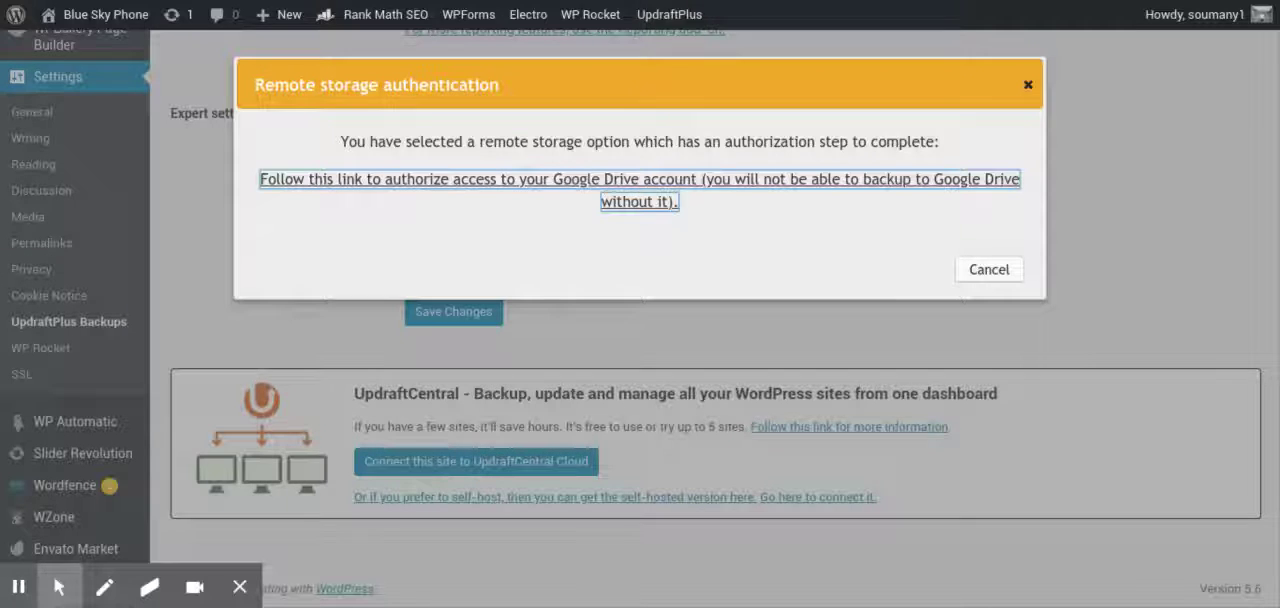
# Authorize UpdraftPlus to access Google Drive with the listed Google account and complete the setup
pyautogui.click(640, 180)
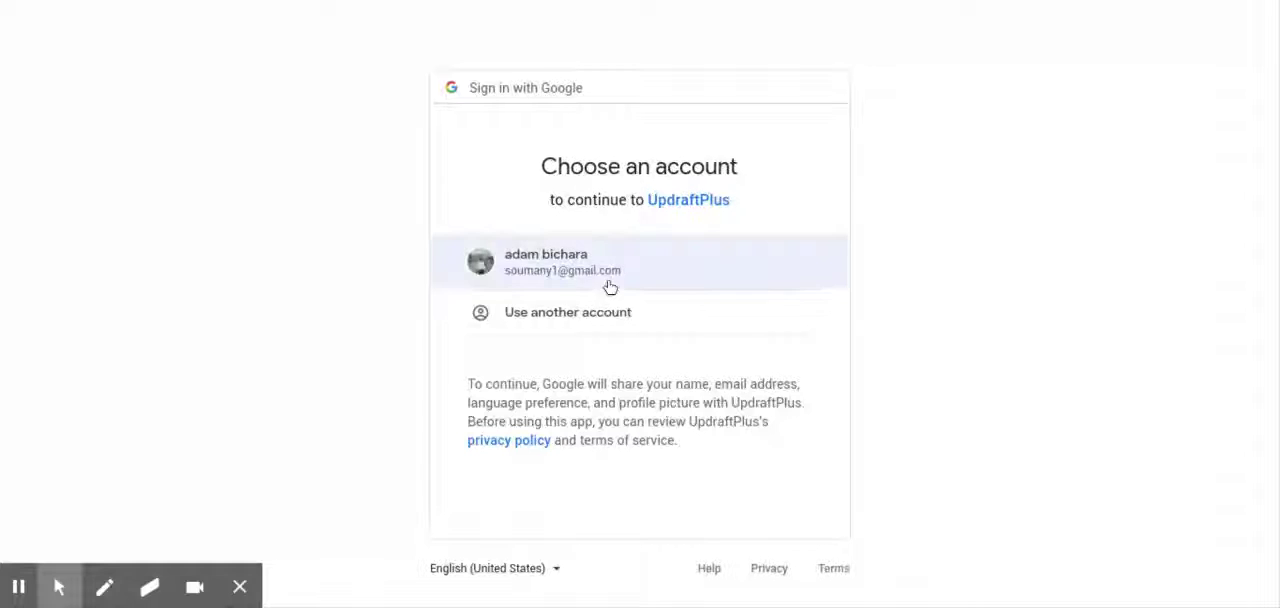
pyautogui.click(615, 271)
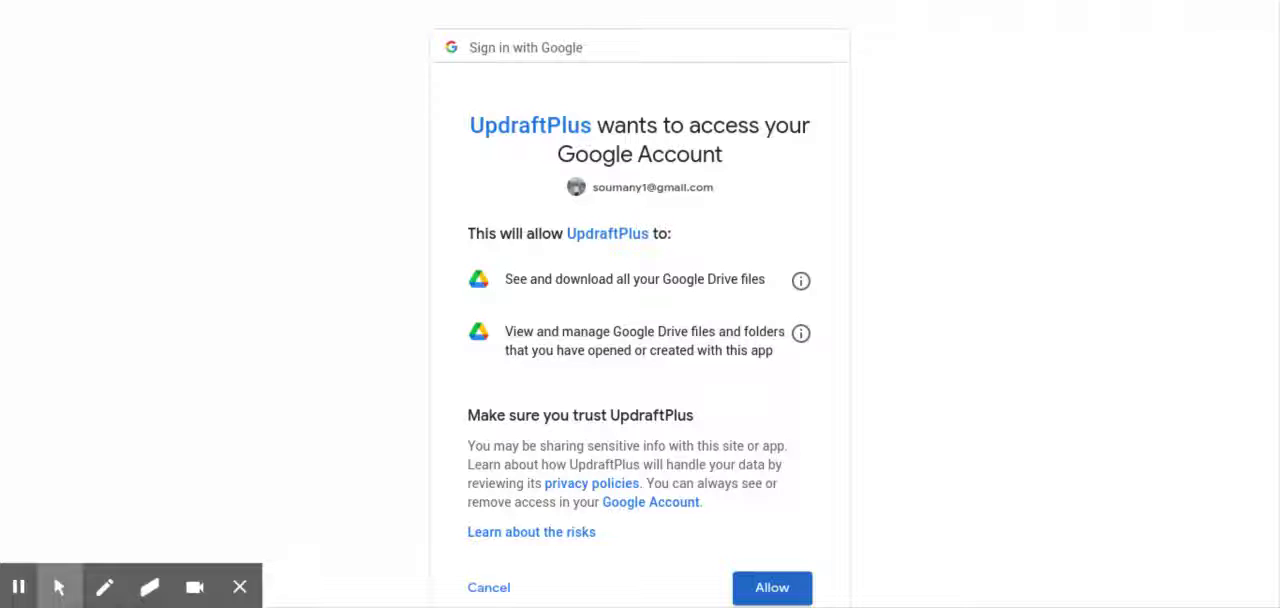
pyautogui.click(764, 594)
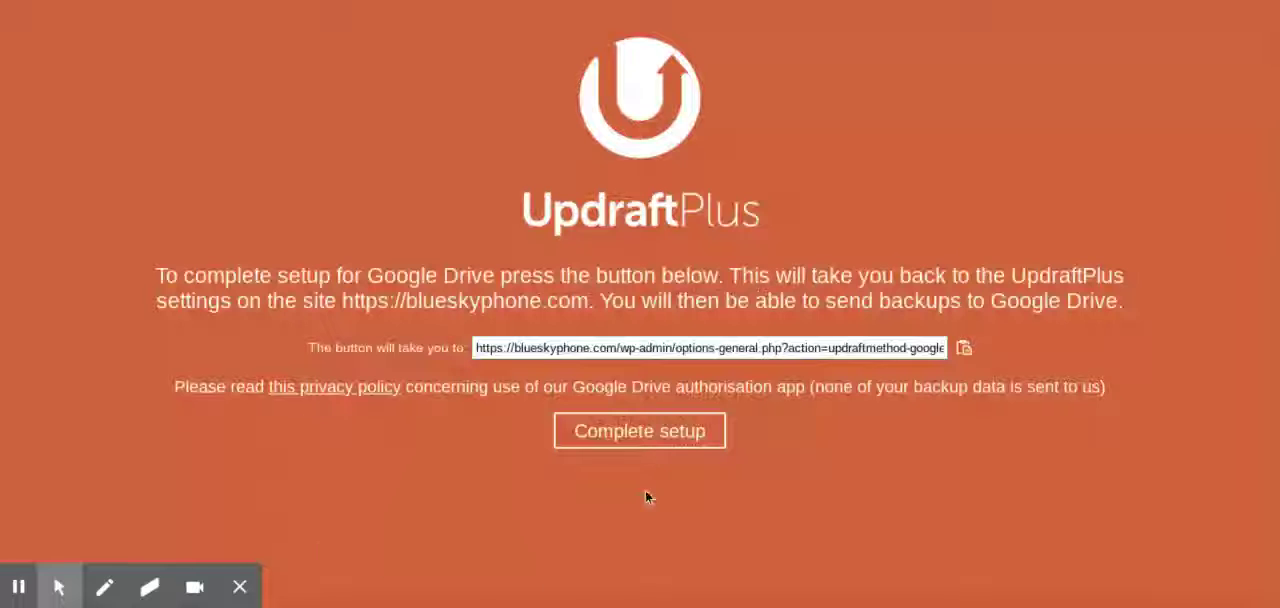
pyautogui.click(632, 437)
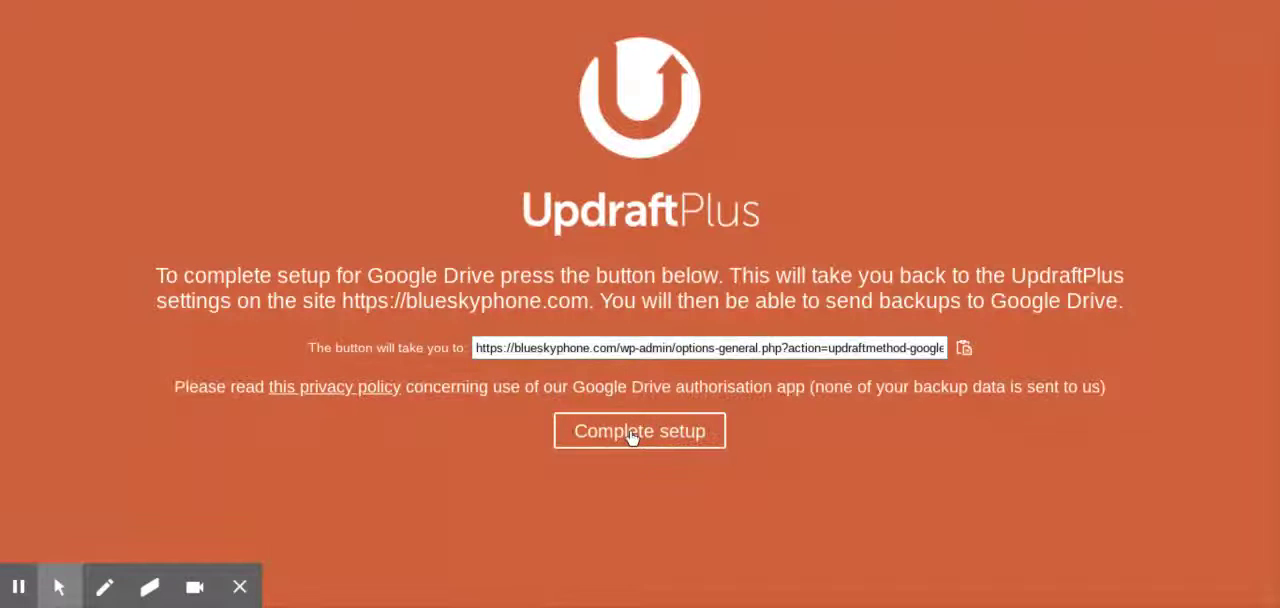
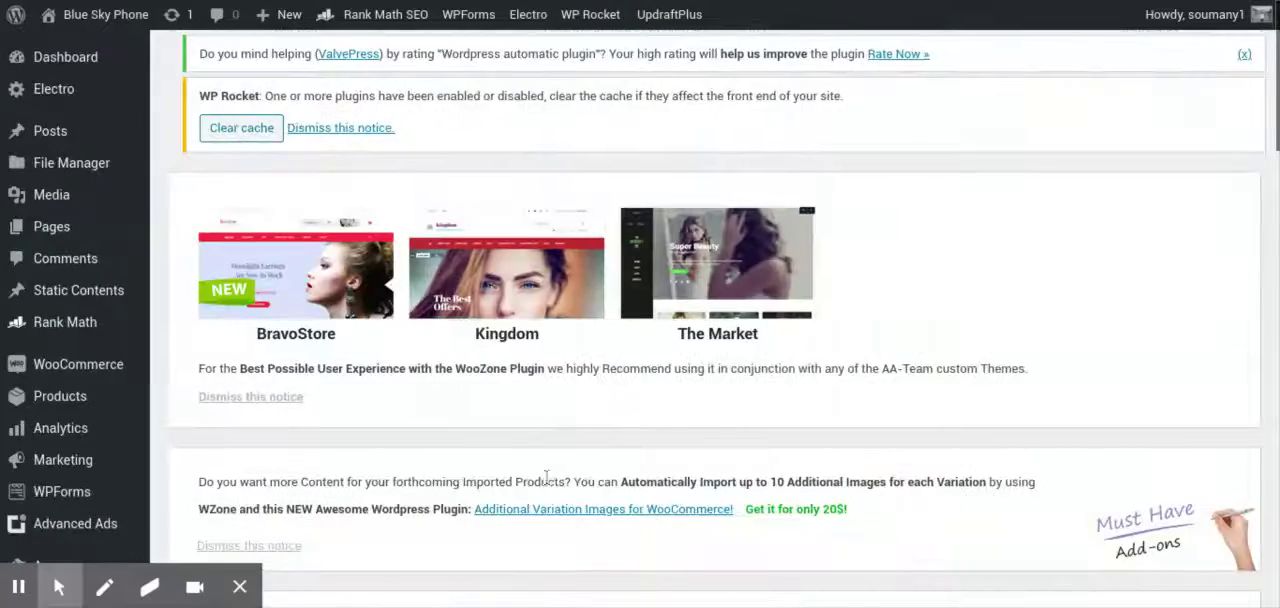
# Check the running backup's progress, the last log message and the existing backups on the UpdraftPlus page
pyautogui.scroll(-4, 546, 478)
pyautogui.scroll(-10, 546, 478)
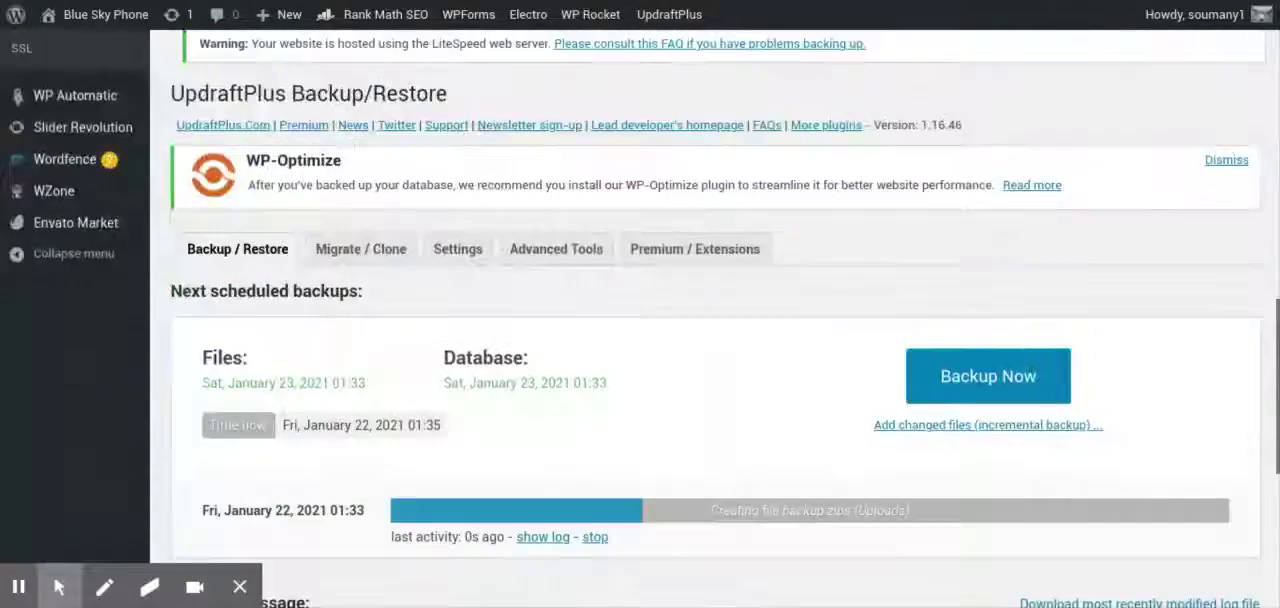
pyautogui.scroll(-3, 546, 478)
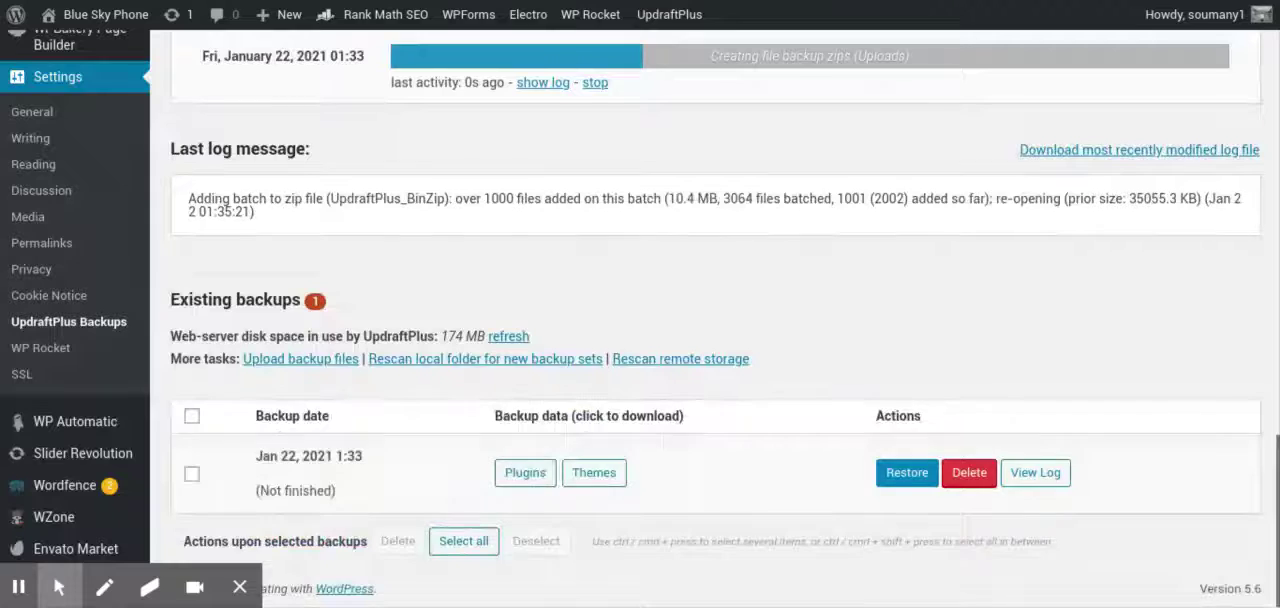
pyautogui.scroll(3, 546, 478)
pyautogui.scroll(3, 519, 314)
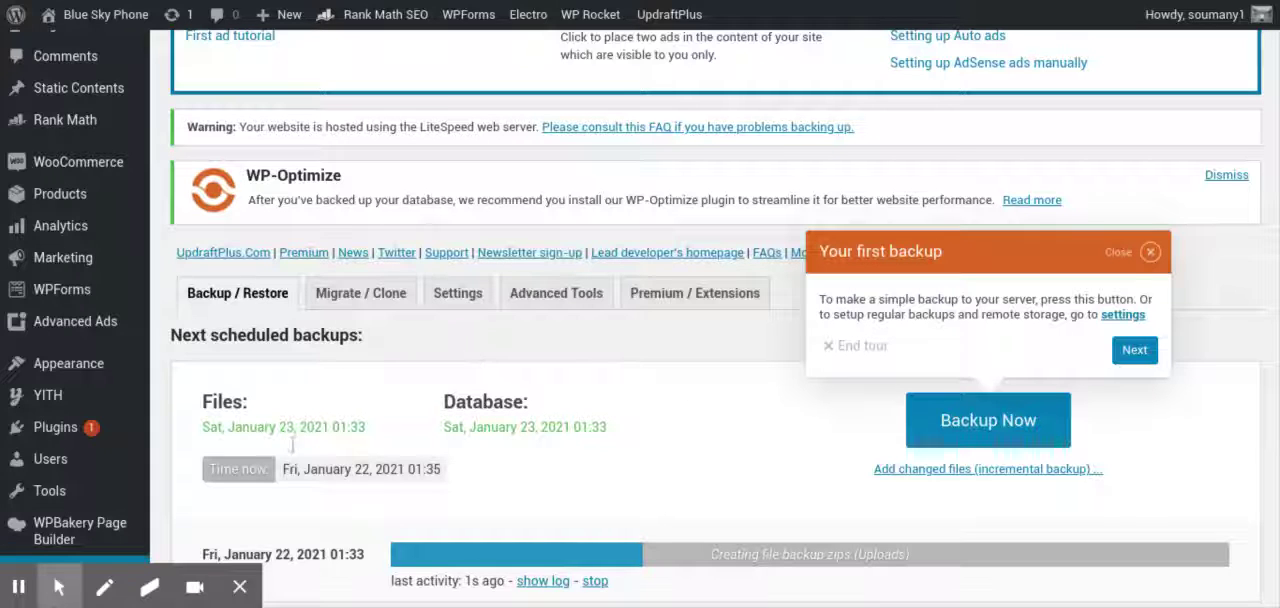
# Review the UpdraftPlus settings for the backup schedules, Google Drive remote storage, file exclusions and email report
pyautogui.click(460, 294)
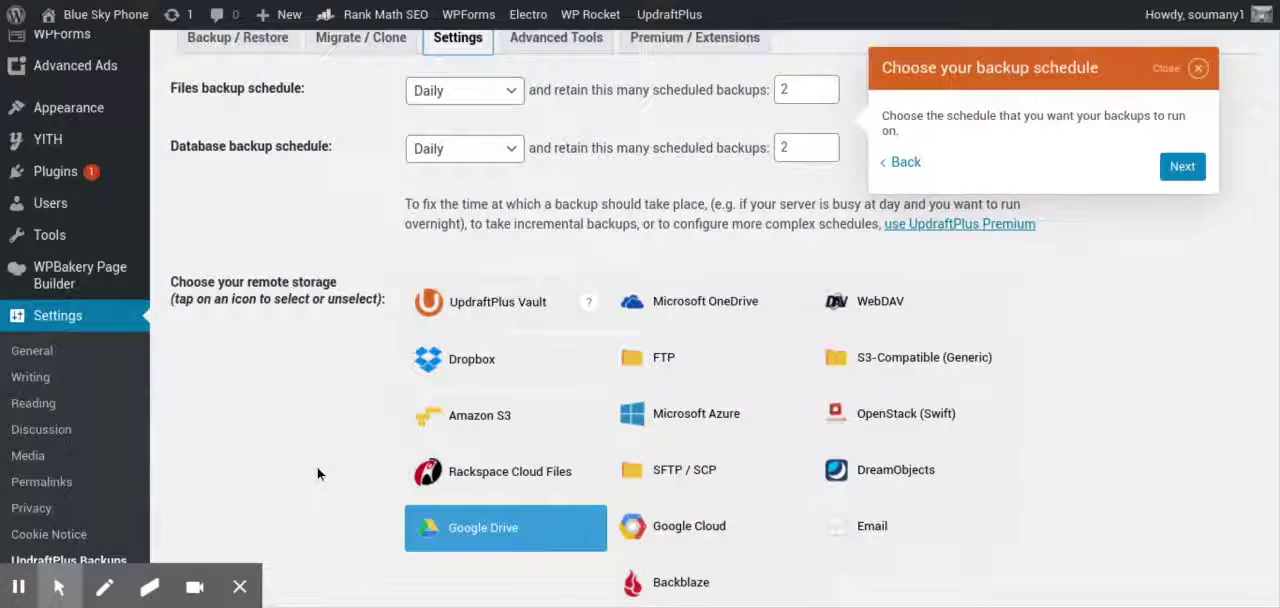
pyautogui.scroll(1, 317, 474)
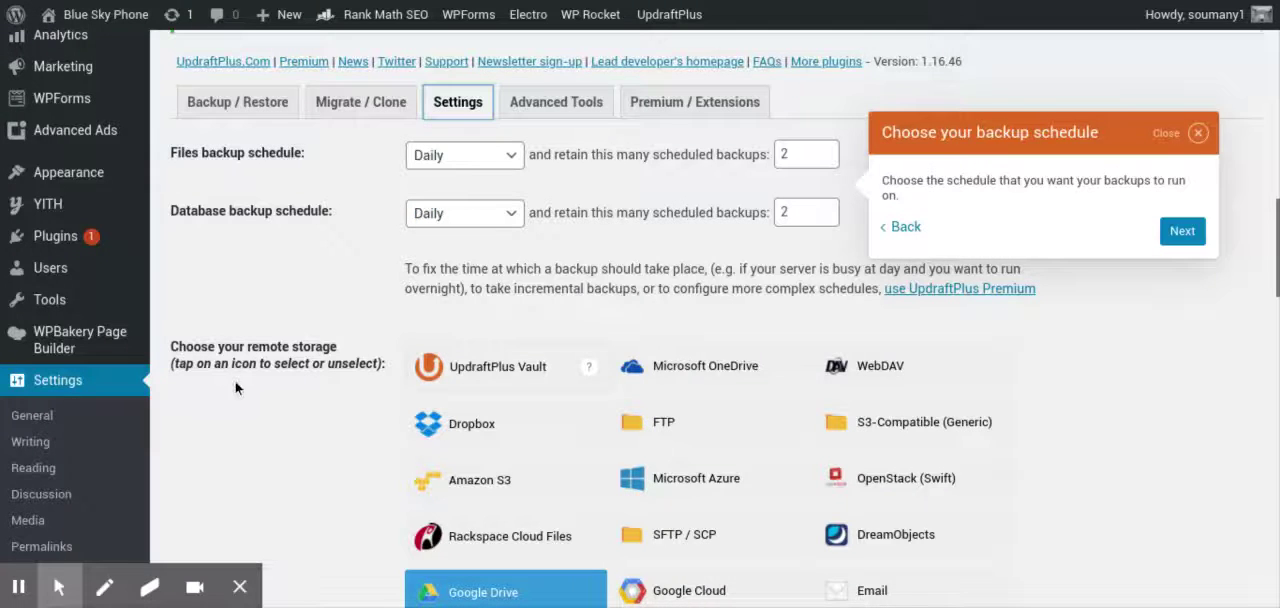
pyautogui.scroll(-3, 267, 421)
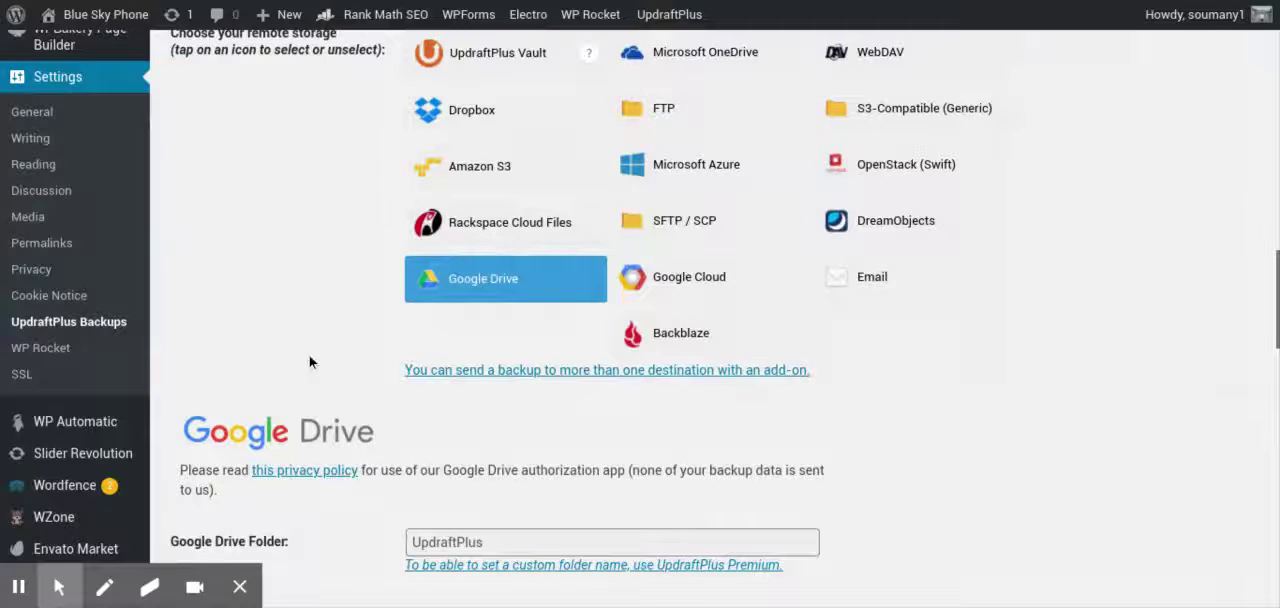
pyautogui.scroll(-2, 309, 360)
pyautogui.scroll(-10, 309, 362)
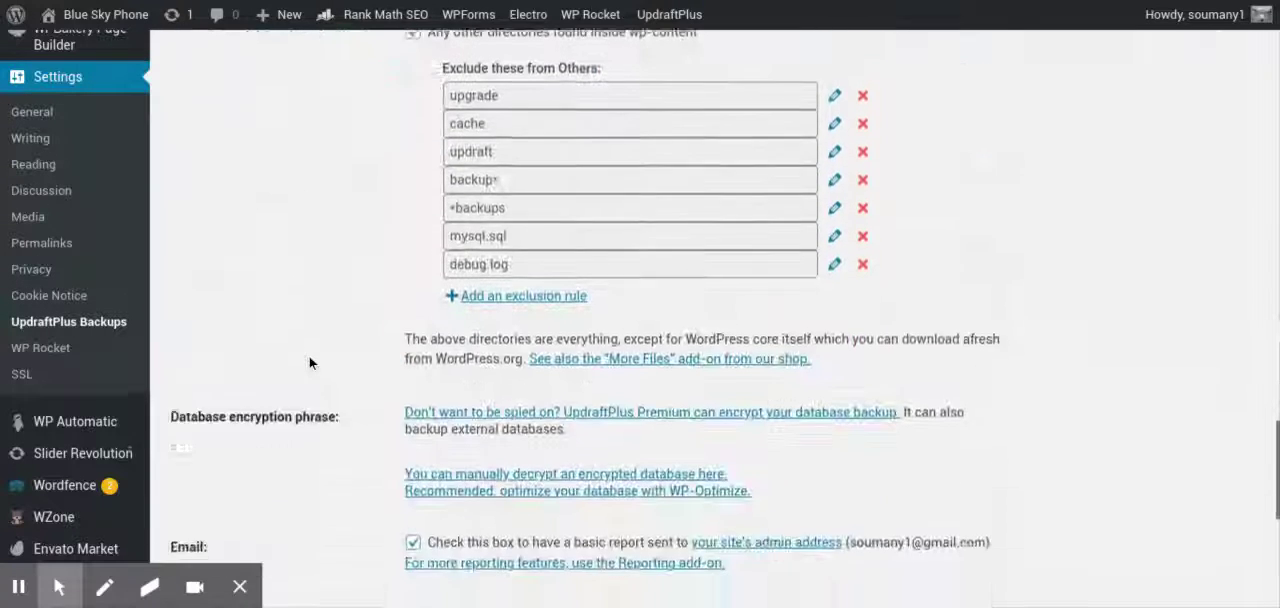
pyautogui.scroll(-2, 555, 245)
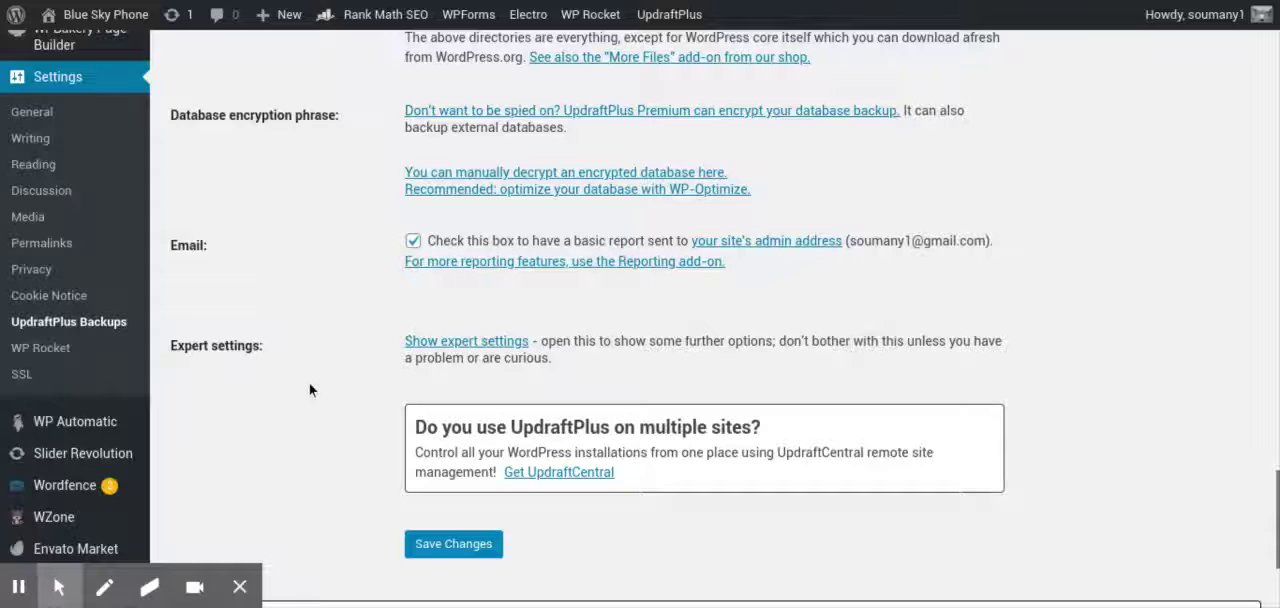
pyautogui.scroll(5, 300, 393)
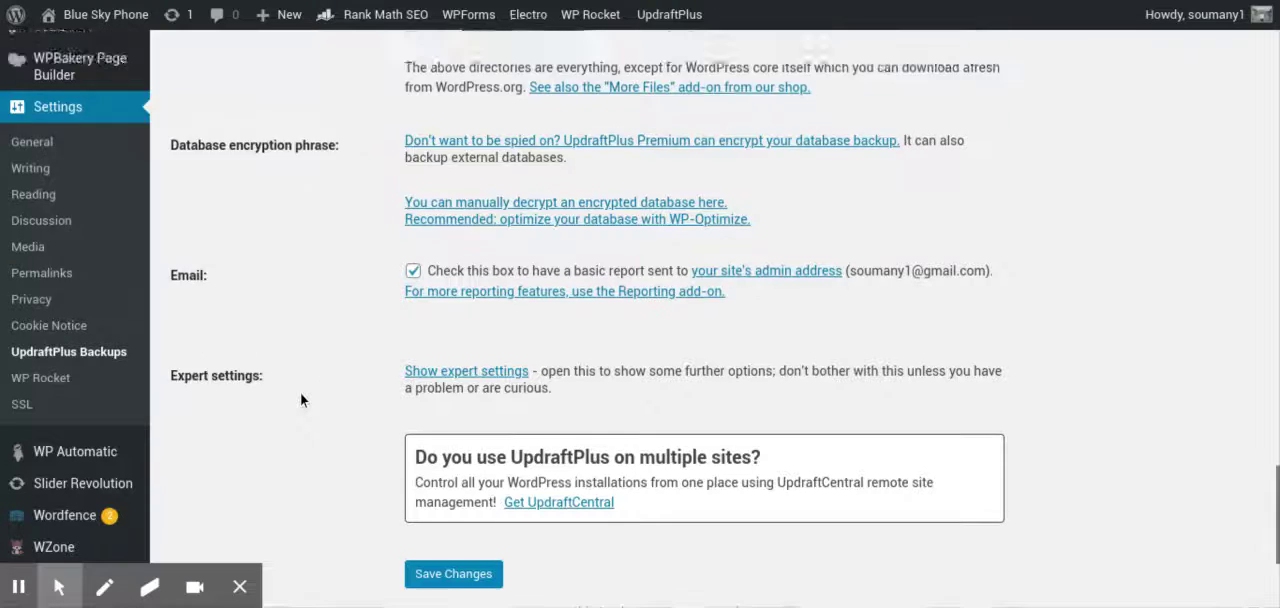
pyautogui.scroll(10, 300, 393)
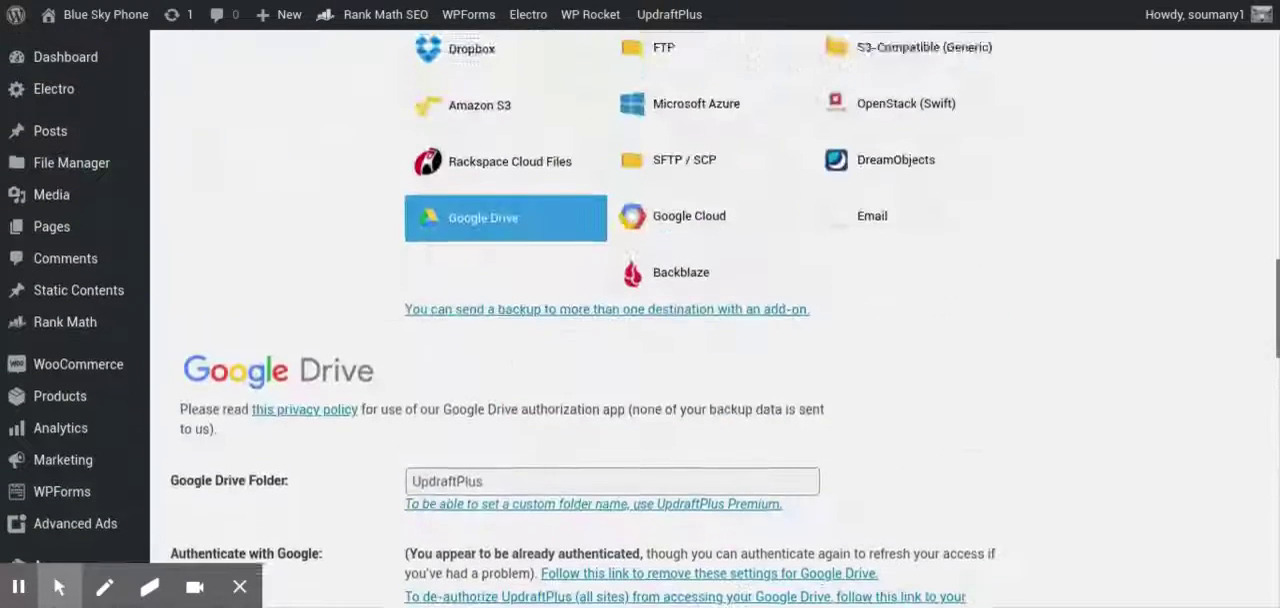
pyautogui.scroll(2, 300, 393)
pyautogui.scroll(-2, 300, 393)
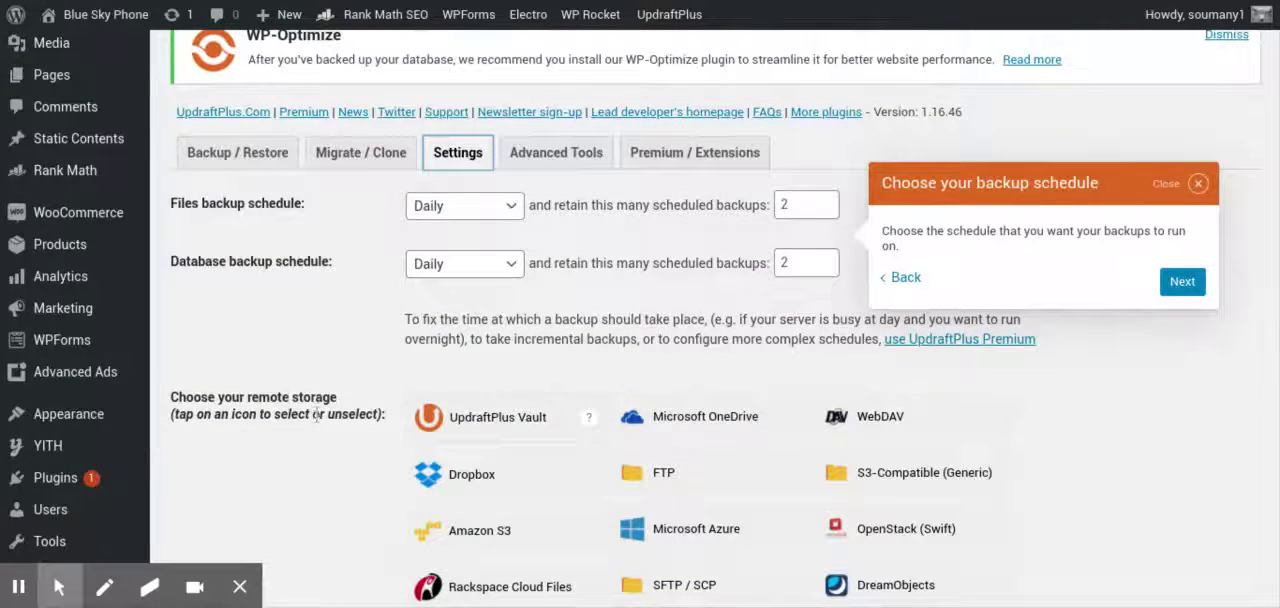
pyautogui.scroll(-2, 316, 440)
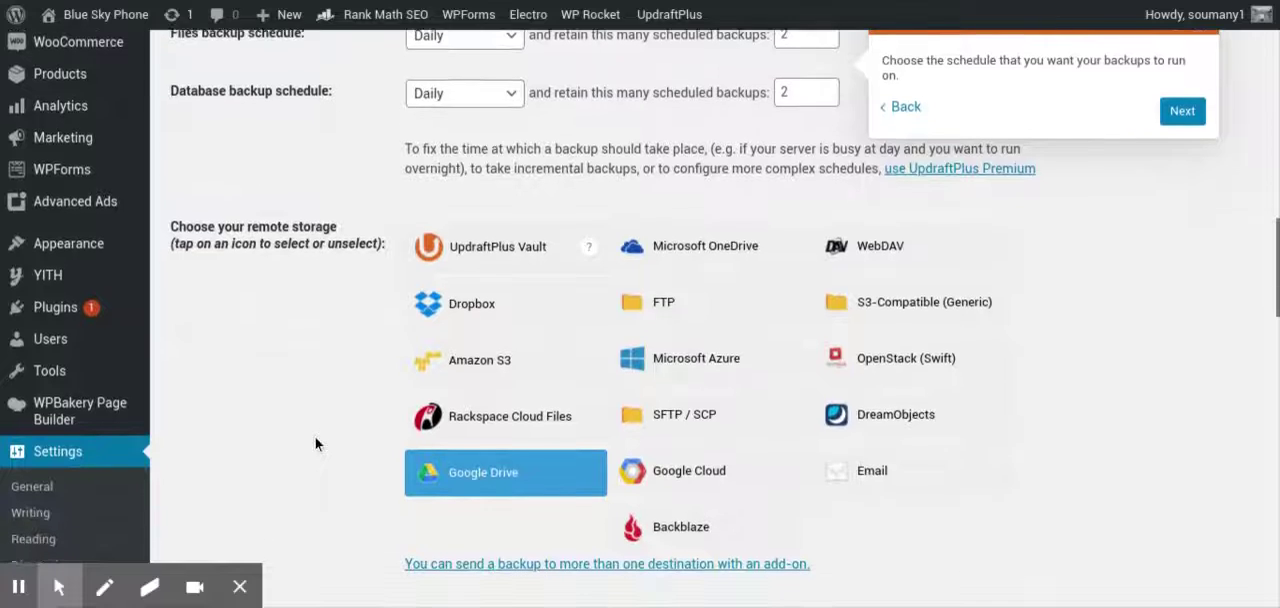
pyautogui.scroll(3, 315, 443)
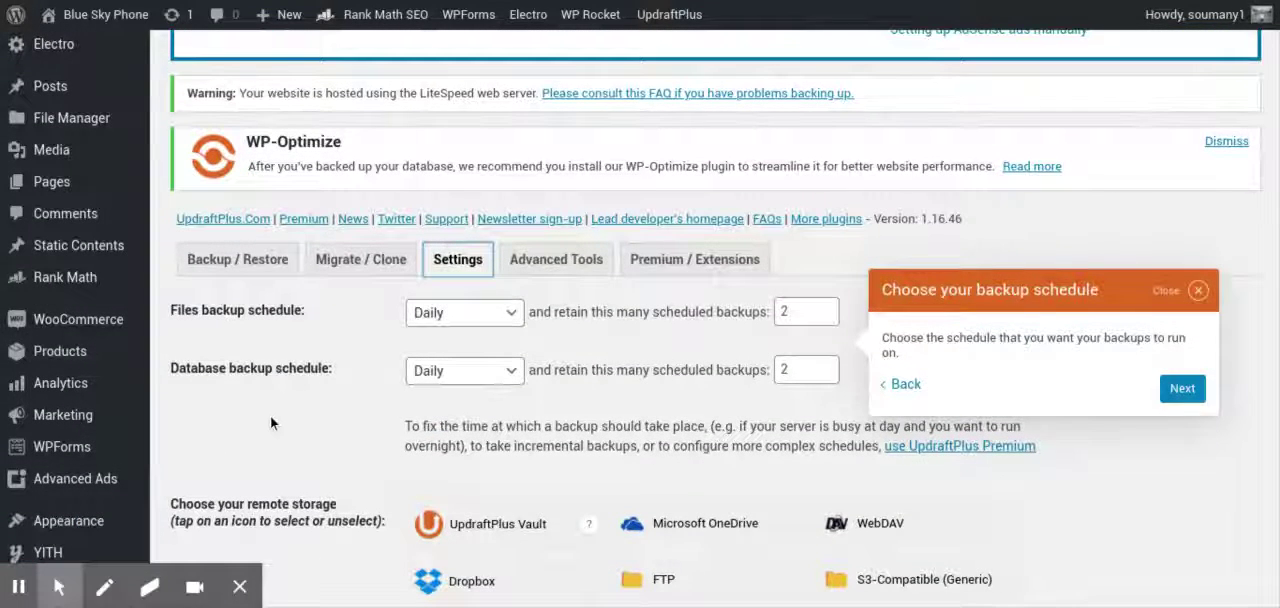
pyautogui.scroll(-6, 270, 416)
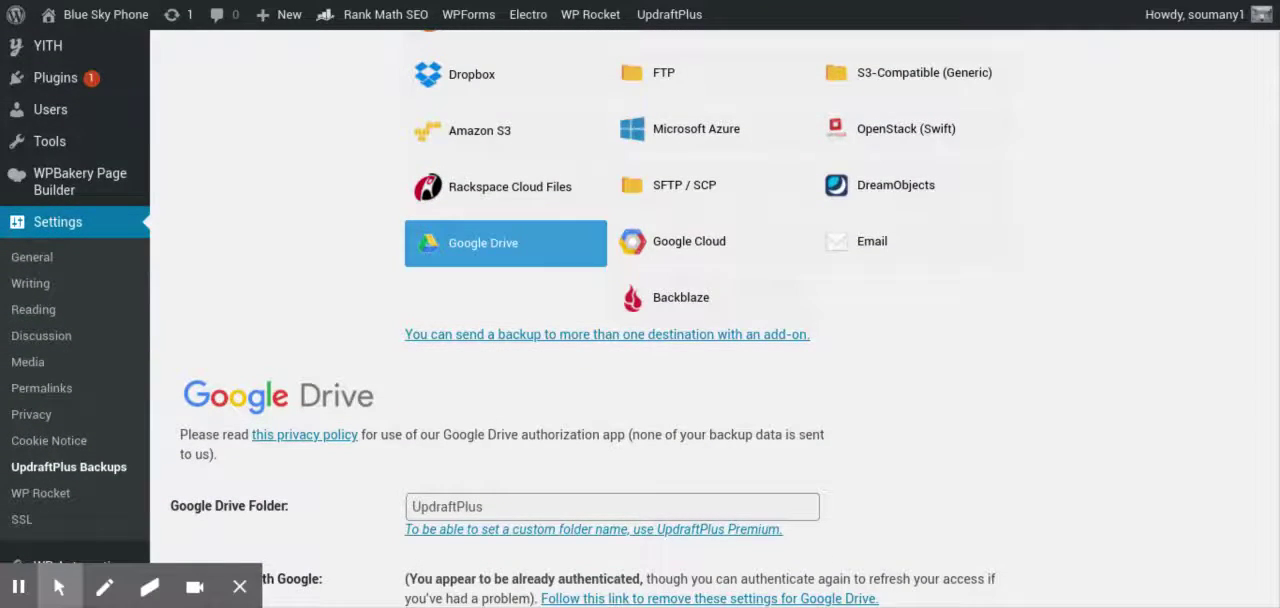
pyautogui.scroll(-2, 500, 316)
pyautogui.scroll(5, 640, 316)
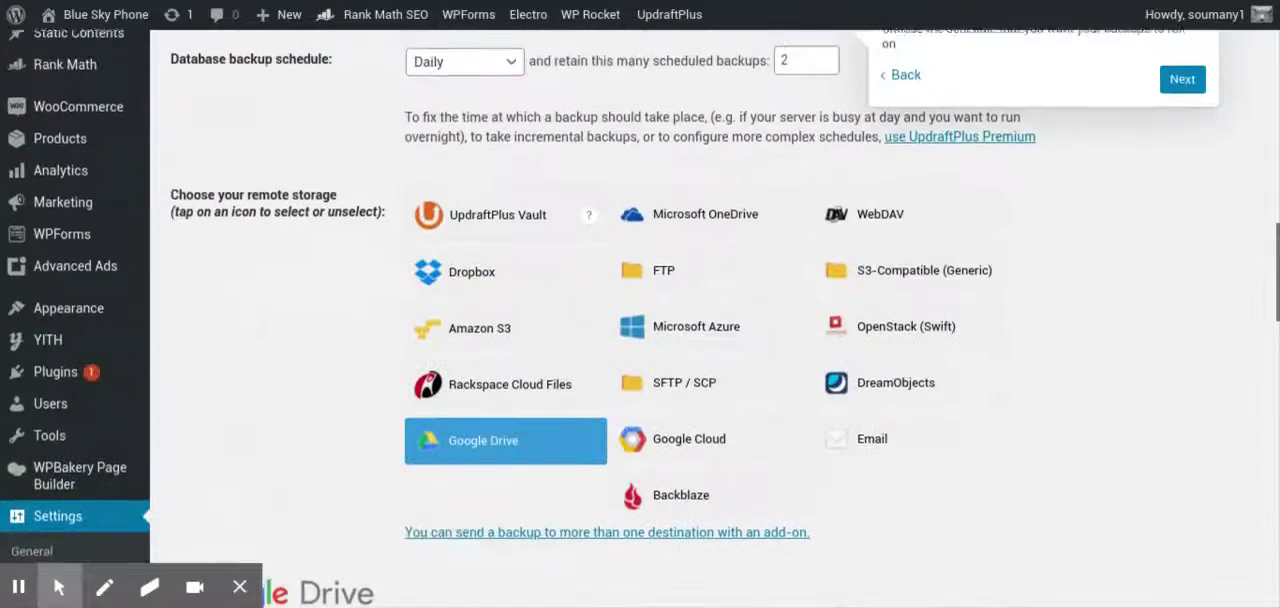
pyautogui.scroll(-2, 640, 316)
pyautogui.scroll(-2, 640, 316)
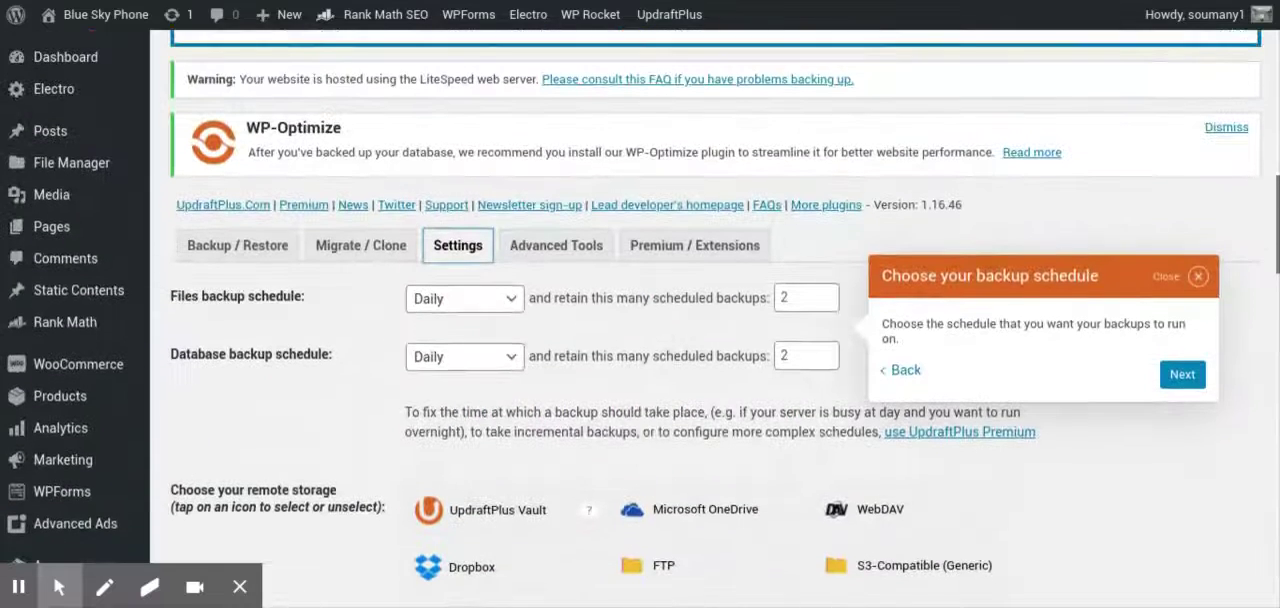
# Return to the Backup / Restore overview and examine the current job's status and the existing backup's components
pyautogui.click(245, 257)
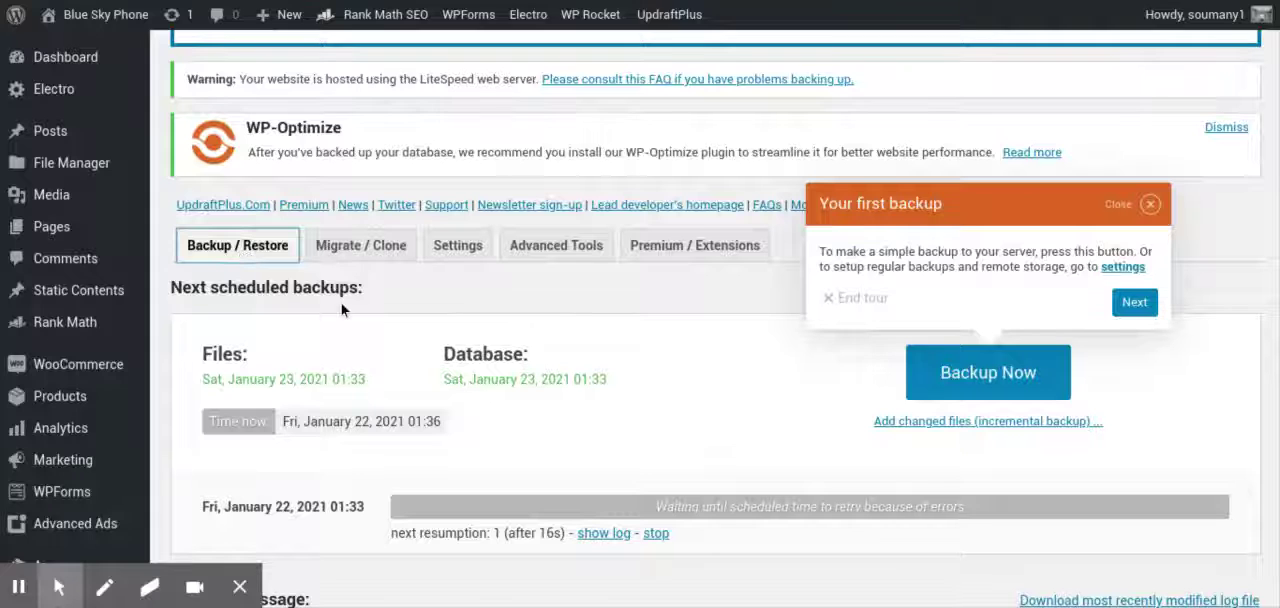
pyautogui.scroll(-3, 639, 373)
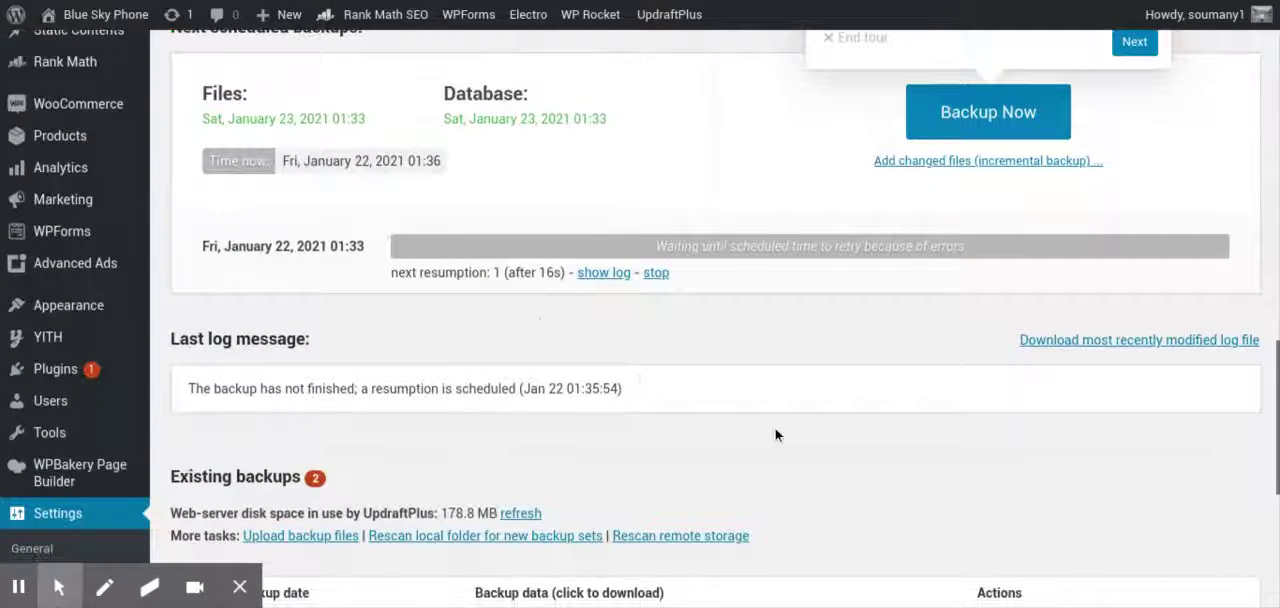
pyautogui.scroll(-3, 775, 428)
pyautogui.scroll(-2, 775, 435)
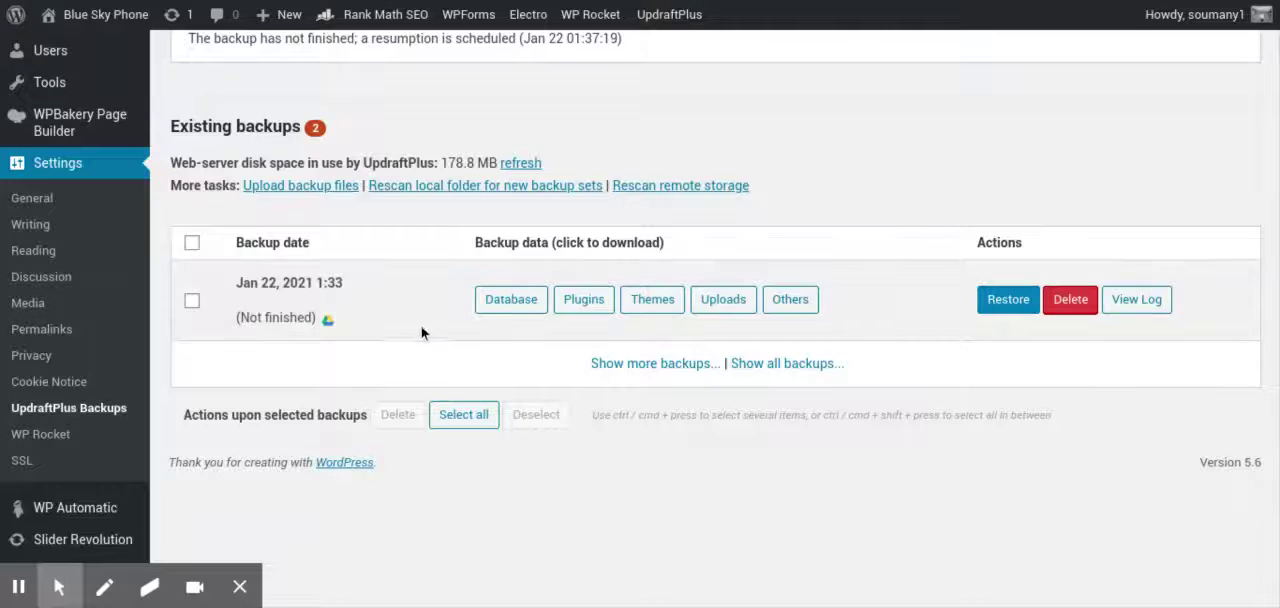
pyautogui.scroll(2, 420, 327)
pyautogui.scroll(2, 419, 325)
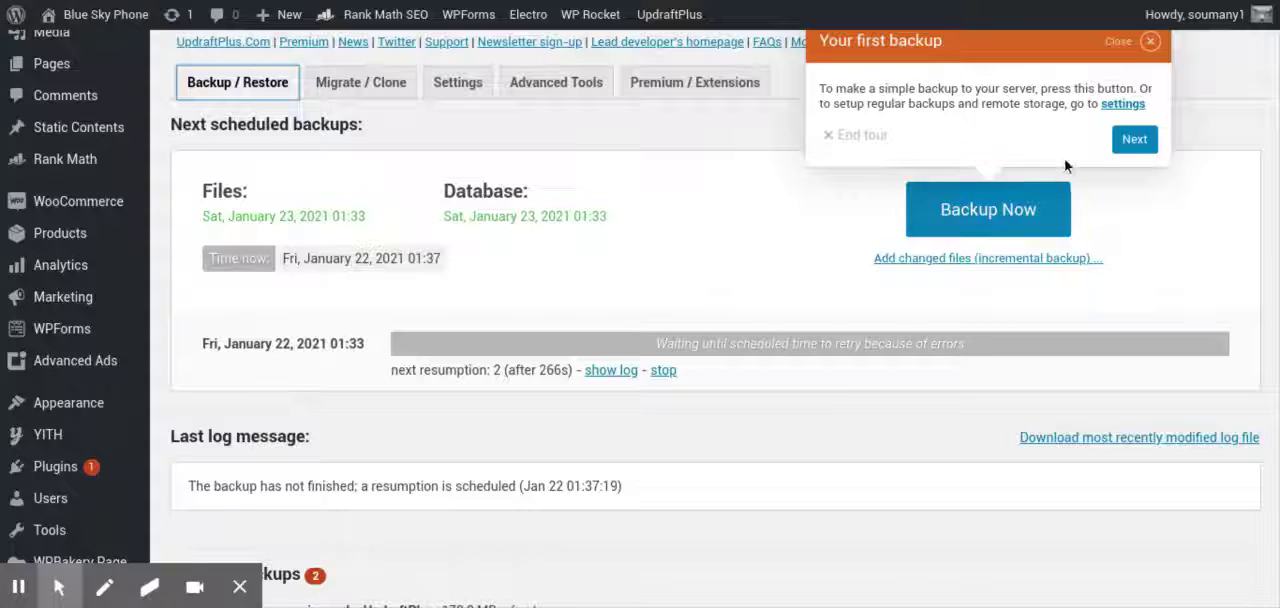
# Start a manual backup of database and files to remote storage, allow only manual deletion, and dismiss the tour message
pyautogui.click(1018, 216)
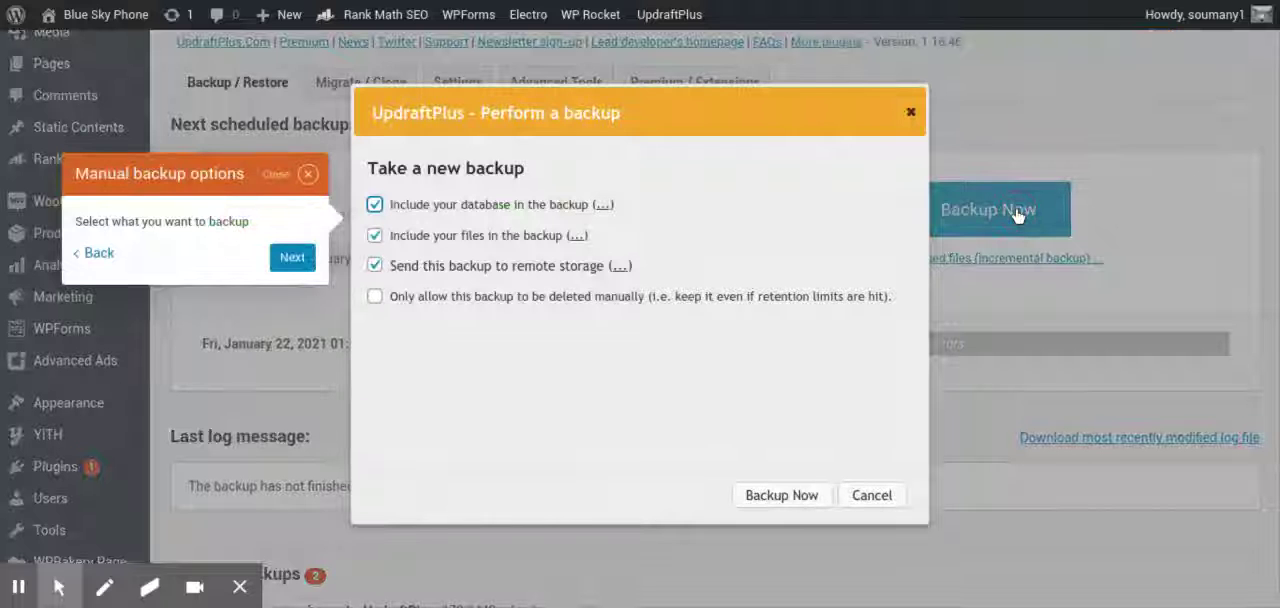
pyautogui.click(373, 302)
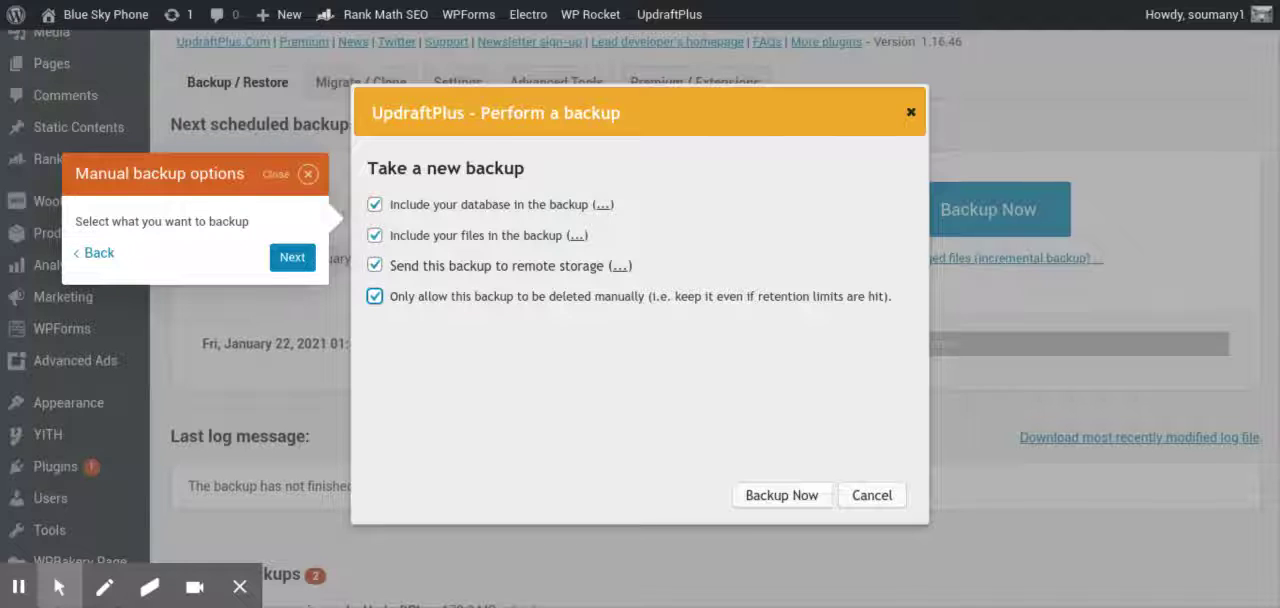
pyautogui.click(771, 505)
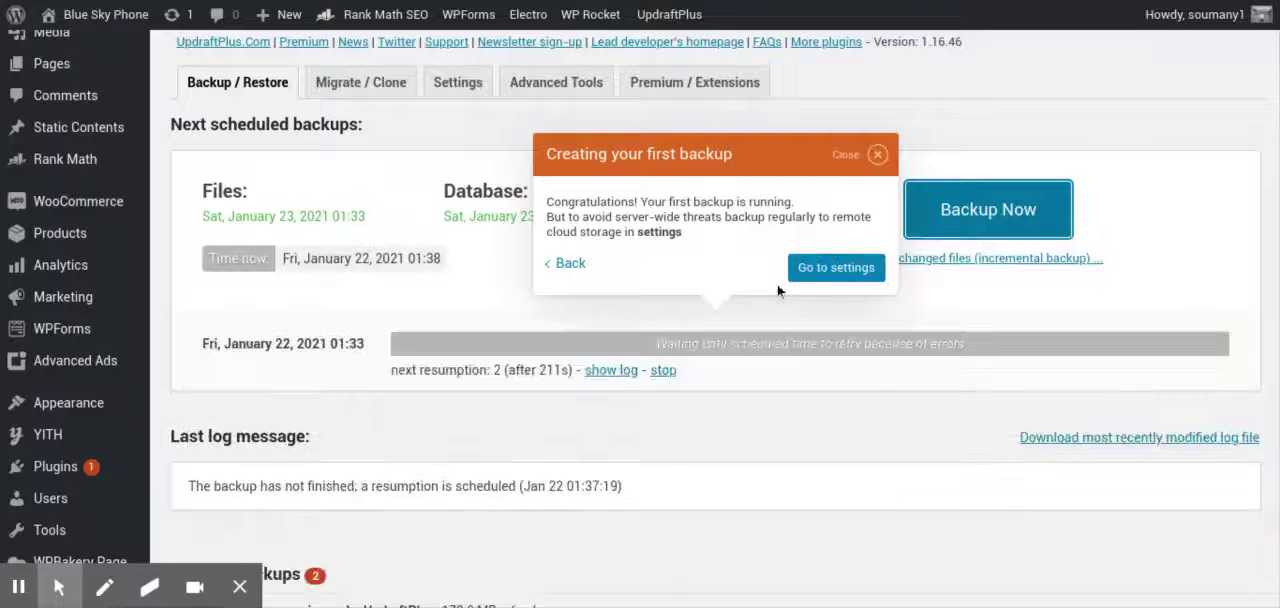
pyautogui.click(877, 160)
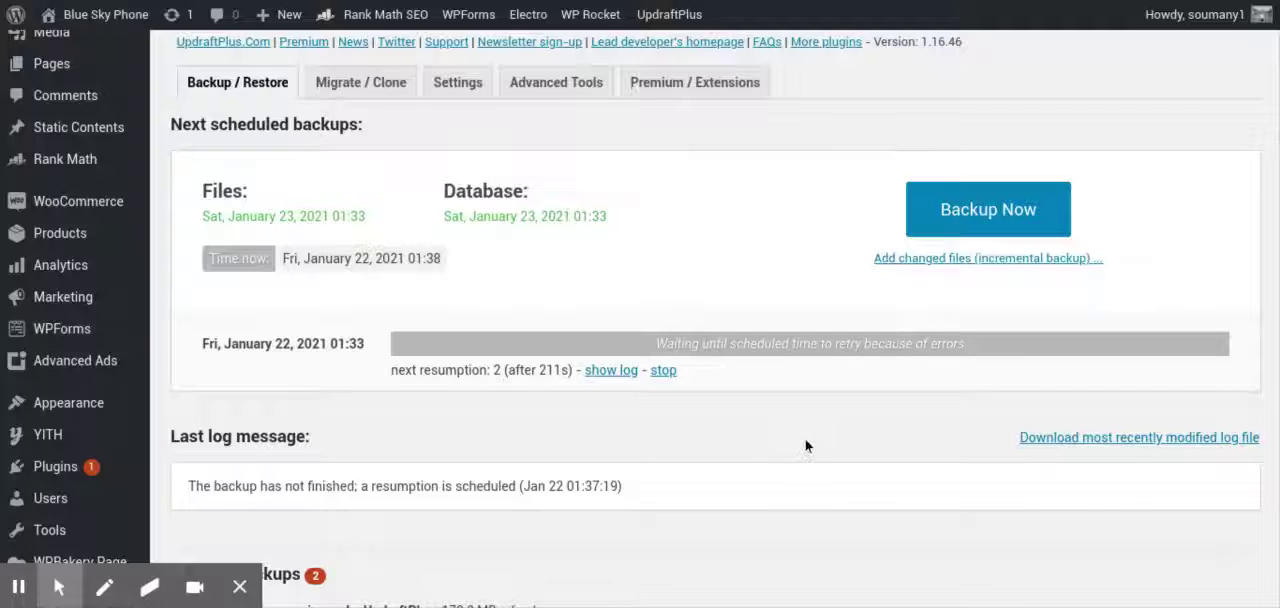
# Check the last log message and the existing backups list after starting the manual backup
pyautogui.scroll(-3, 807, 440)
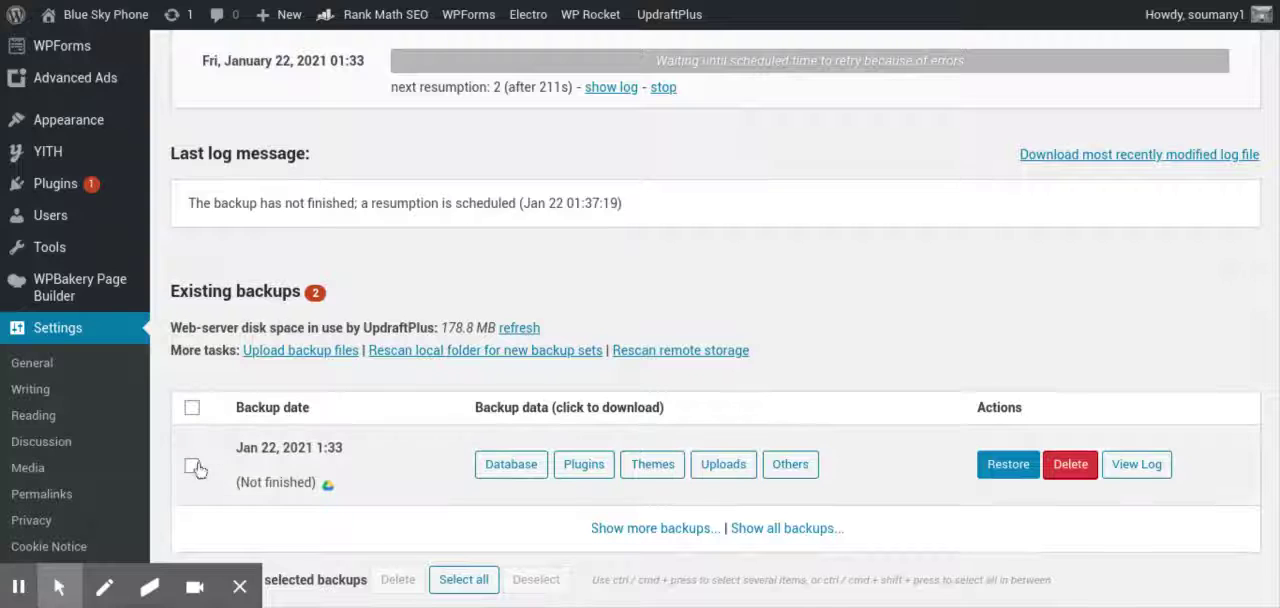
pyautogui.scroll(-1, 161, 470)
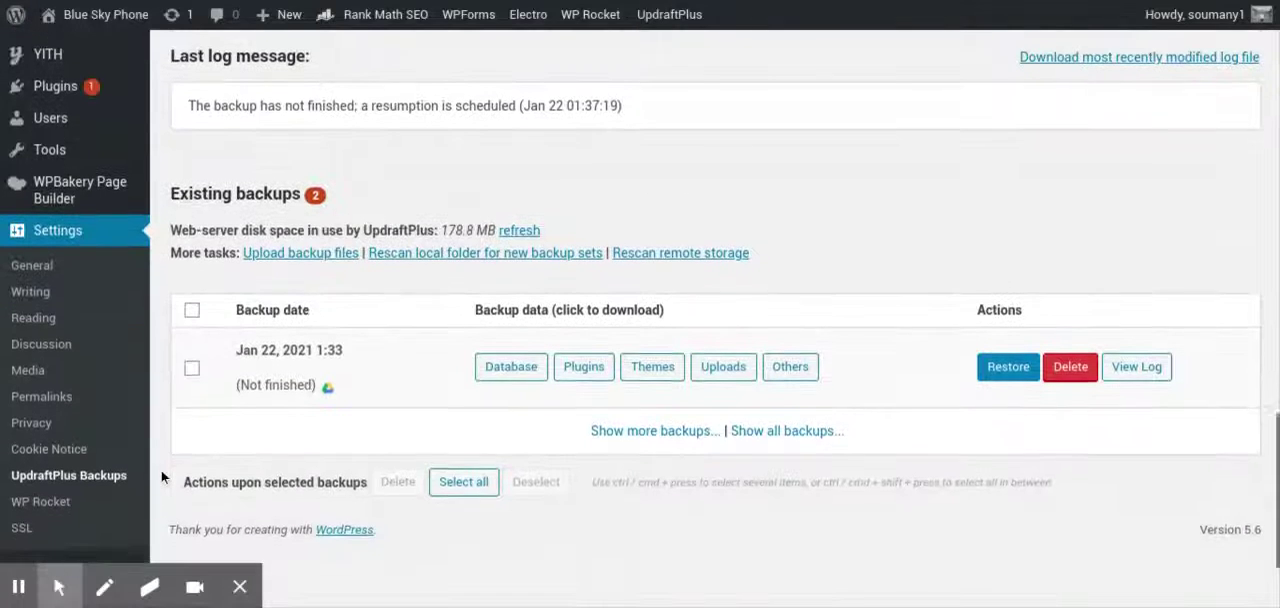
pyautogui.scroll(1, 161, 470)
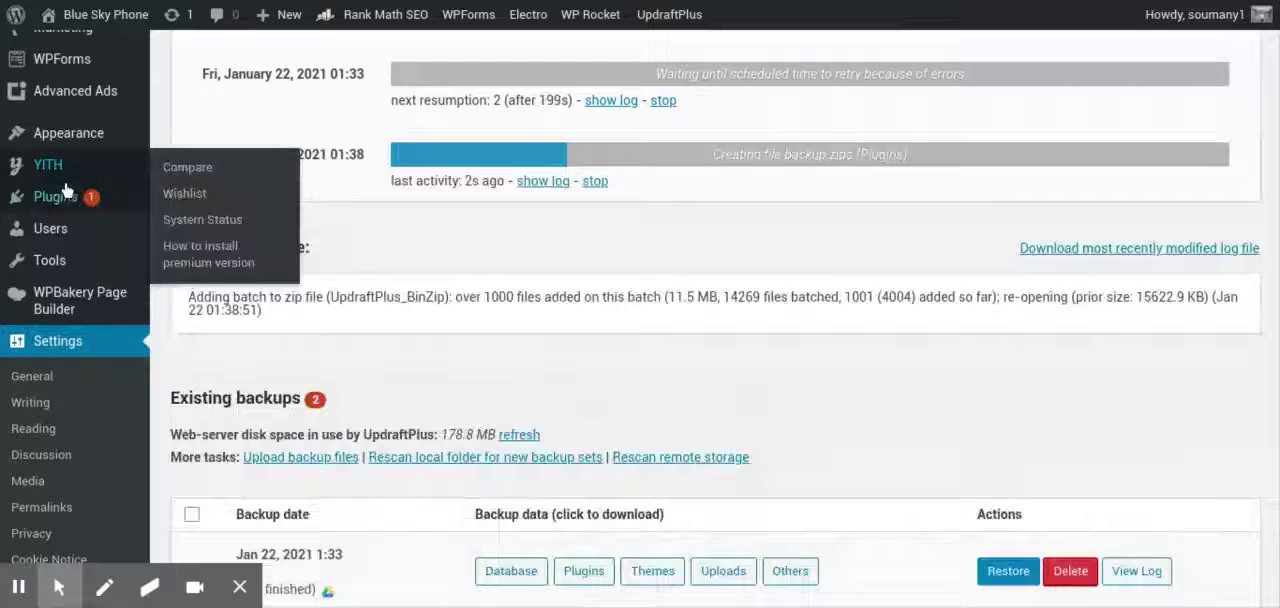
# Open the installed plugins list and look through its entries, including UpdraftPlus - Backup/Restore
pyautogui.moveTo(62, 200)
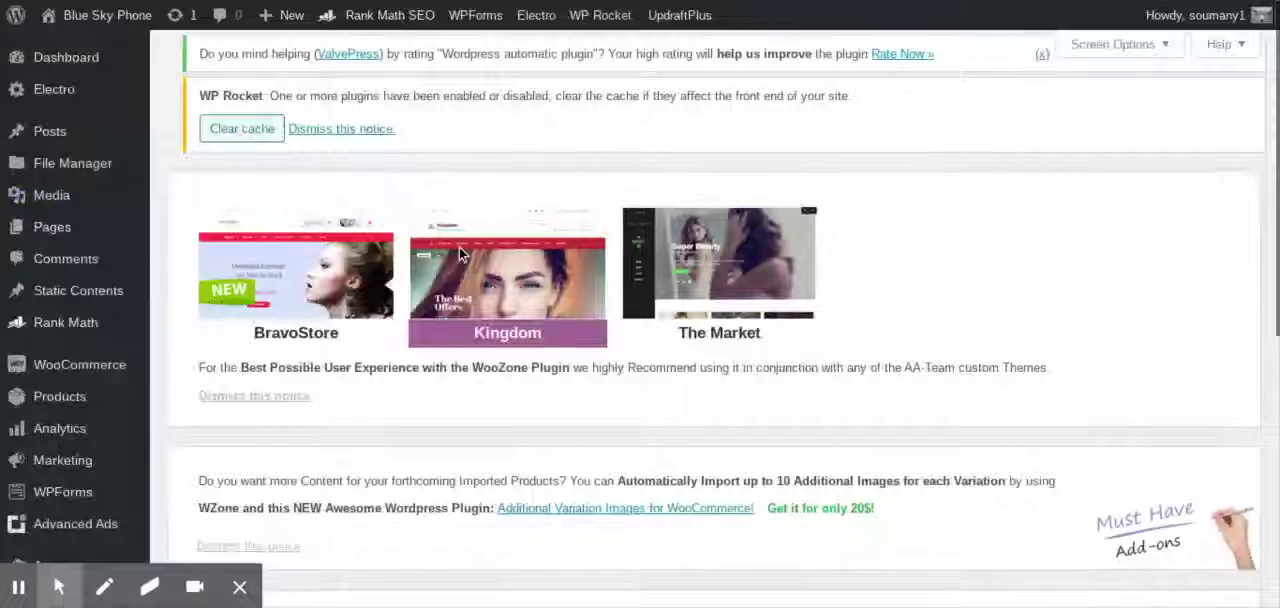
pyautogui.scroll(1, 373, 374)
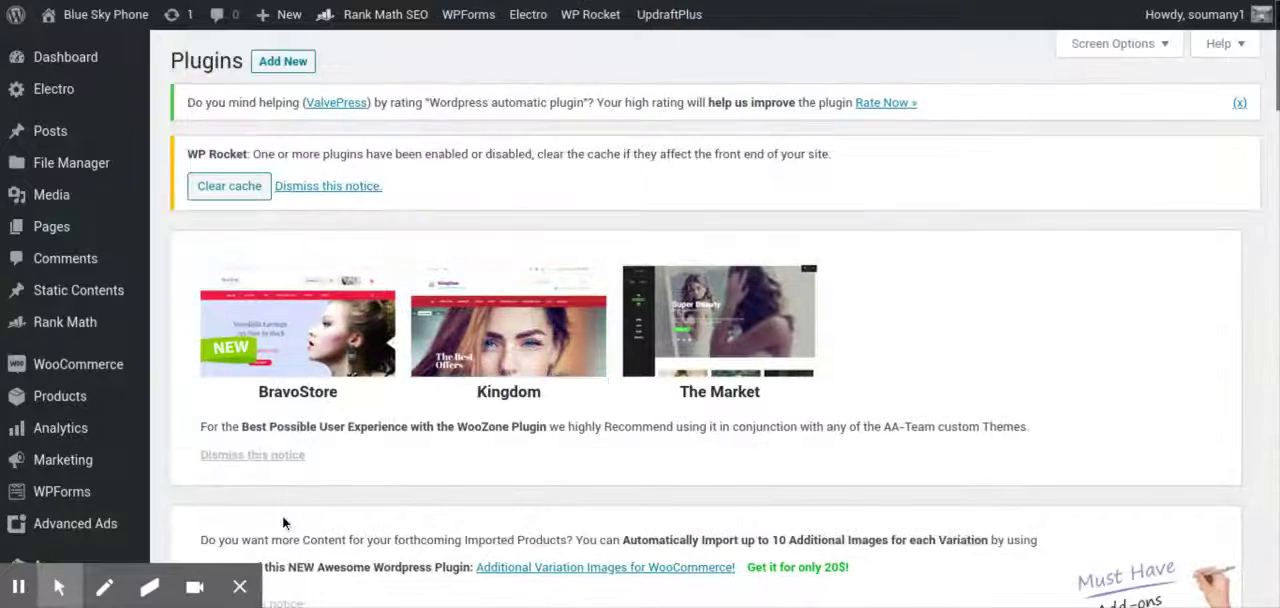
pyautogui.scroll(-4, 281, 516)
pyautogui.scroll(-5, 281, 516)
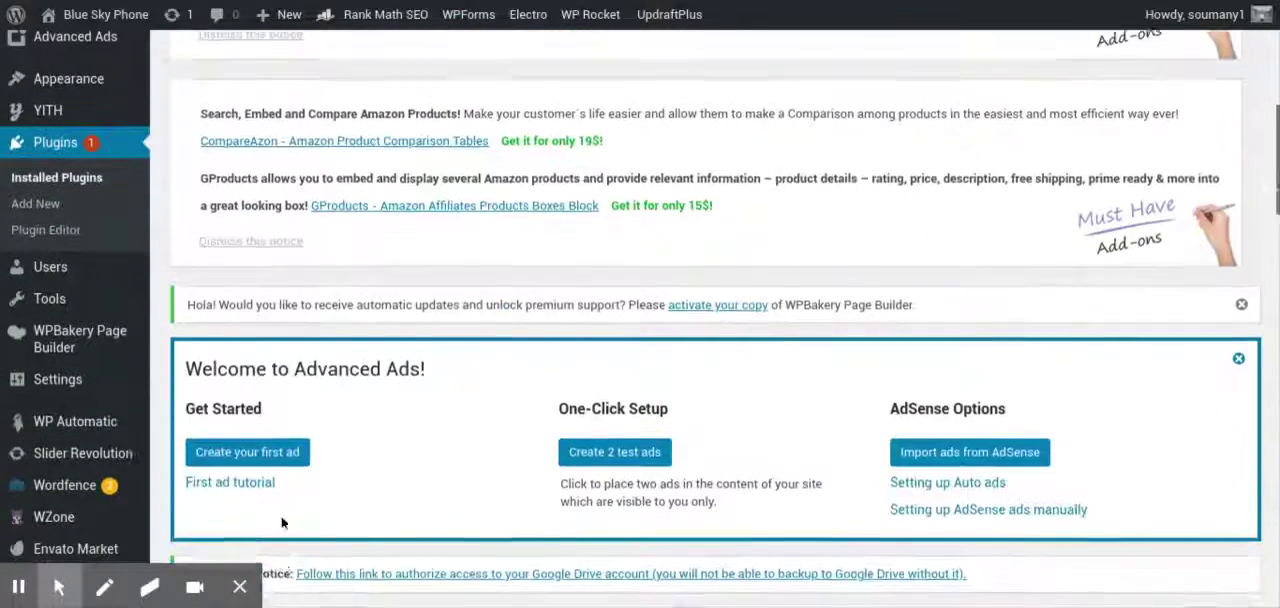
pyautogui.scroll(-6, 717, 320)
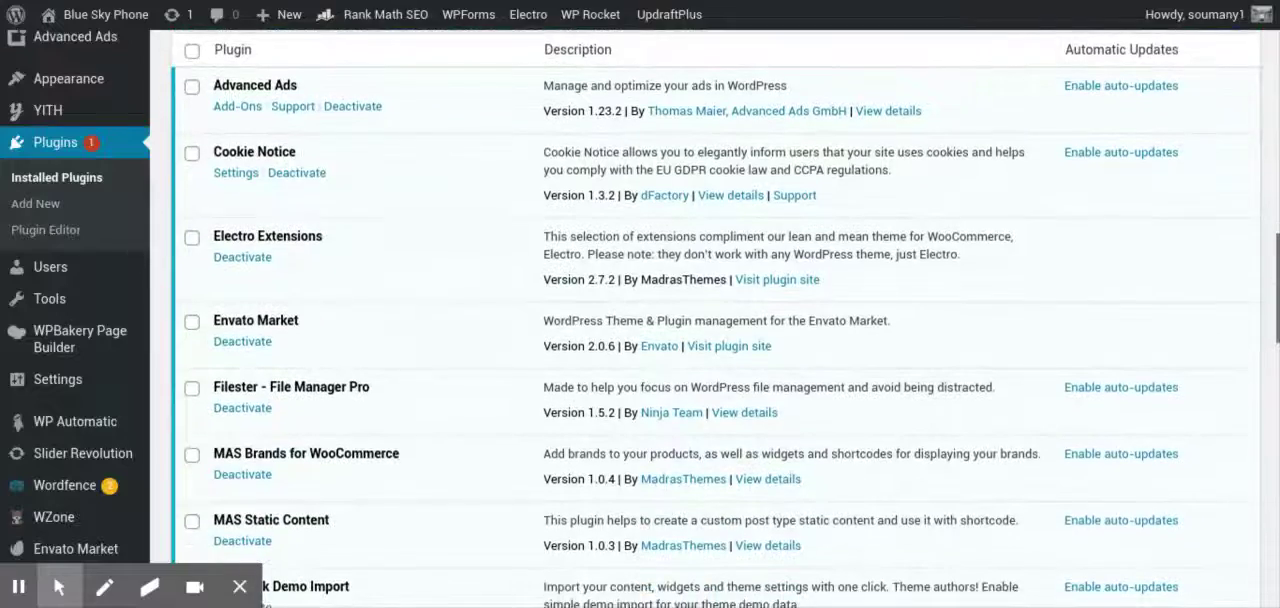
pyautogui.scroll(-4, 717, 320)
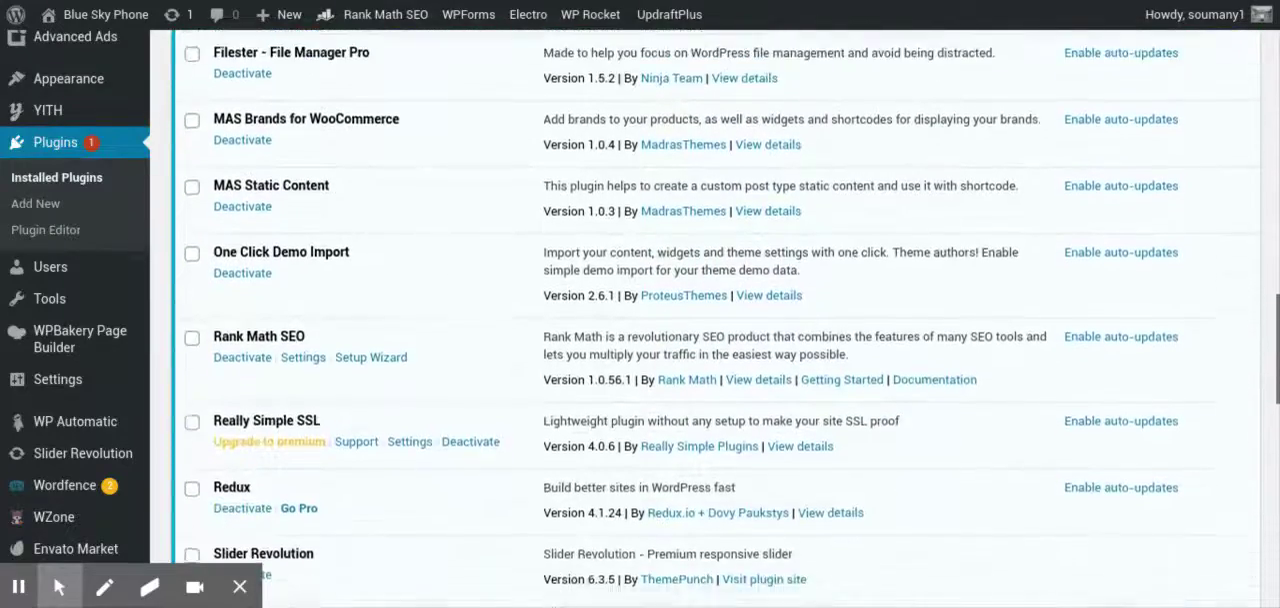
pyautogui.scroll(-2, 717, 320)
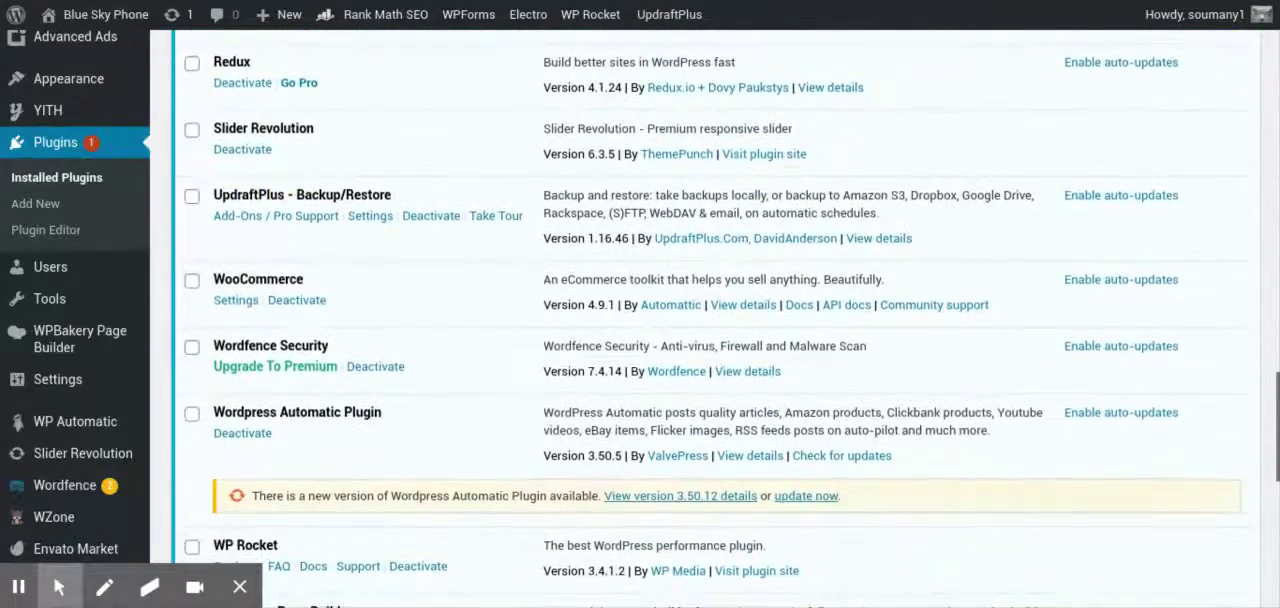
pyautogui.scroll(-3, 717, 320)
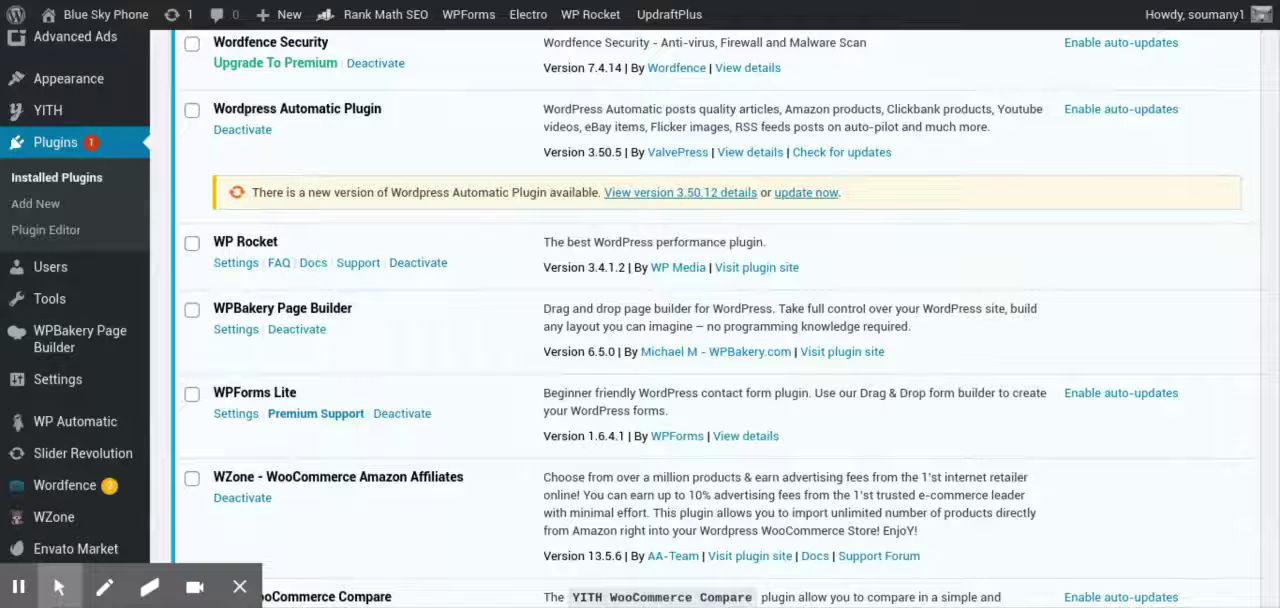
pyautogui.scroll(-2, 717, 320)
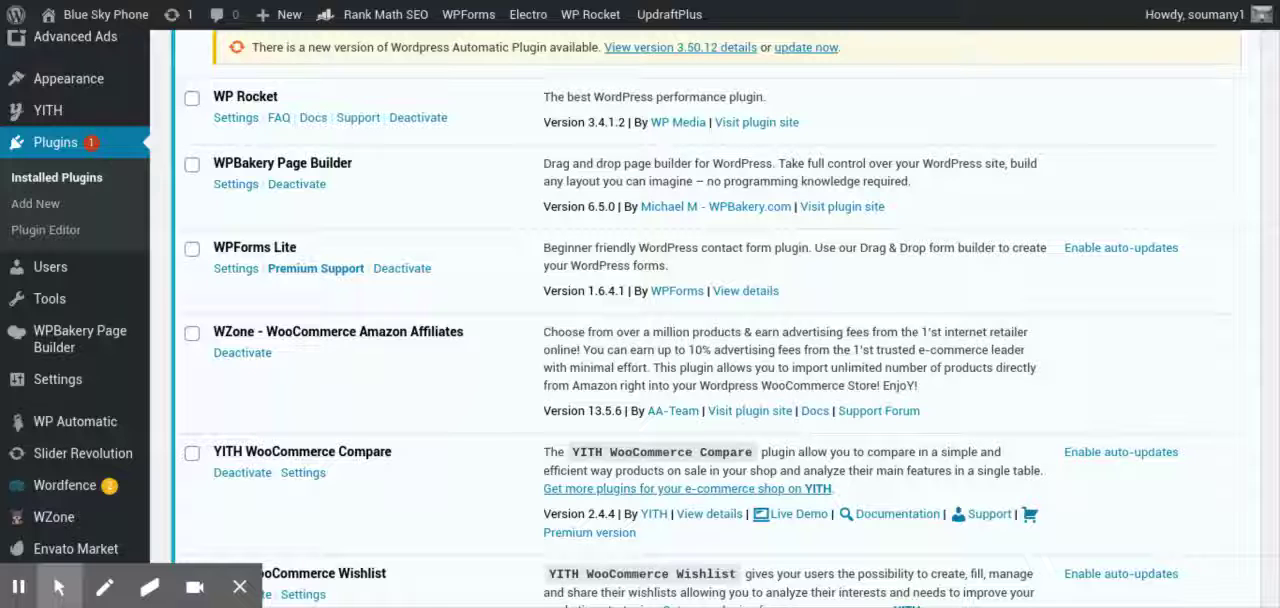
pyautogui.scroll(-3, 724, 316)
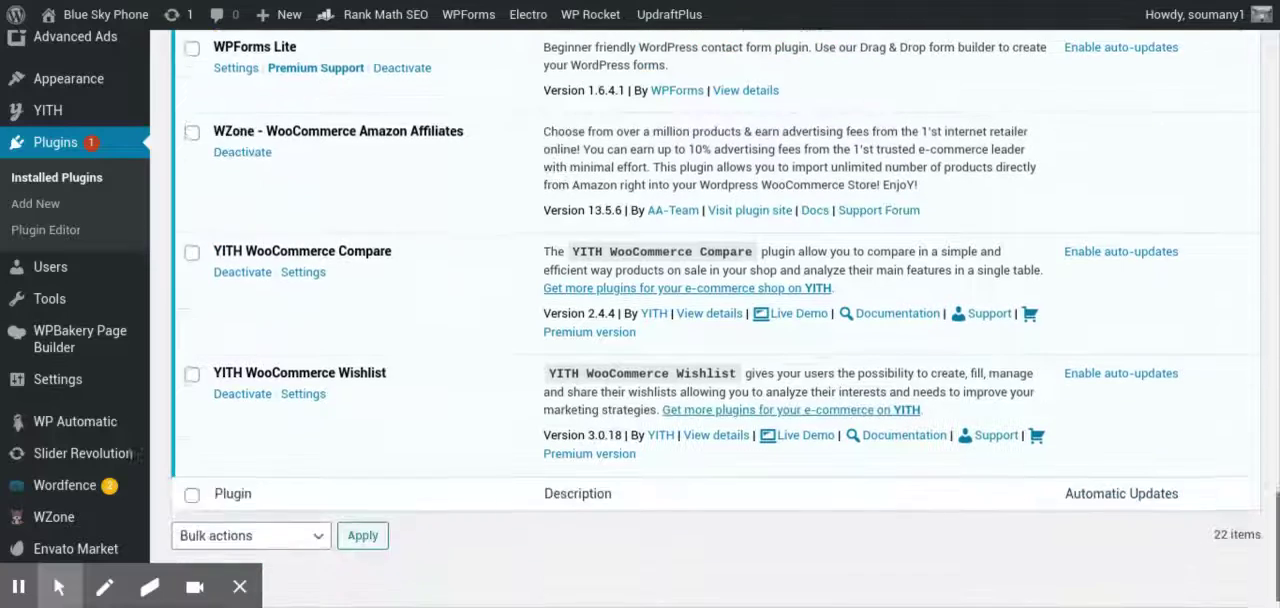
pyautogui.scroll(2, 724, 316)
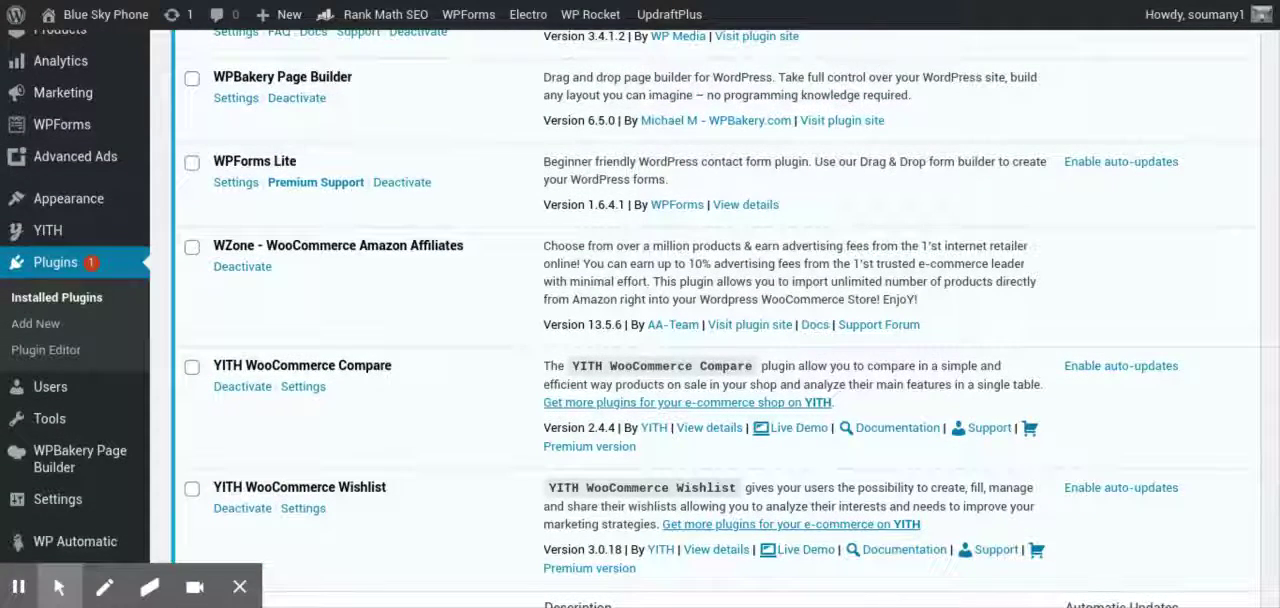